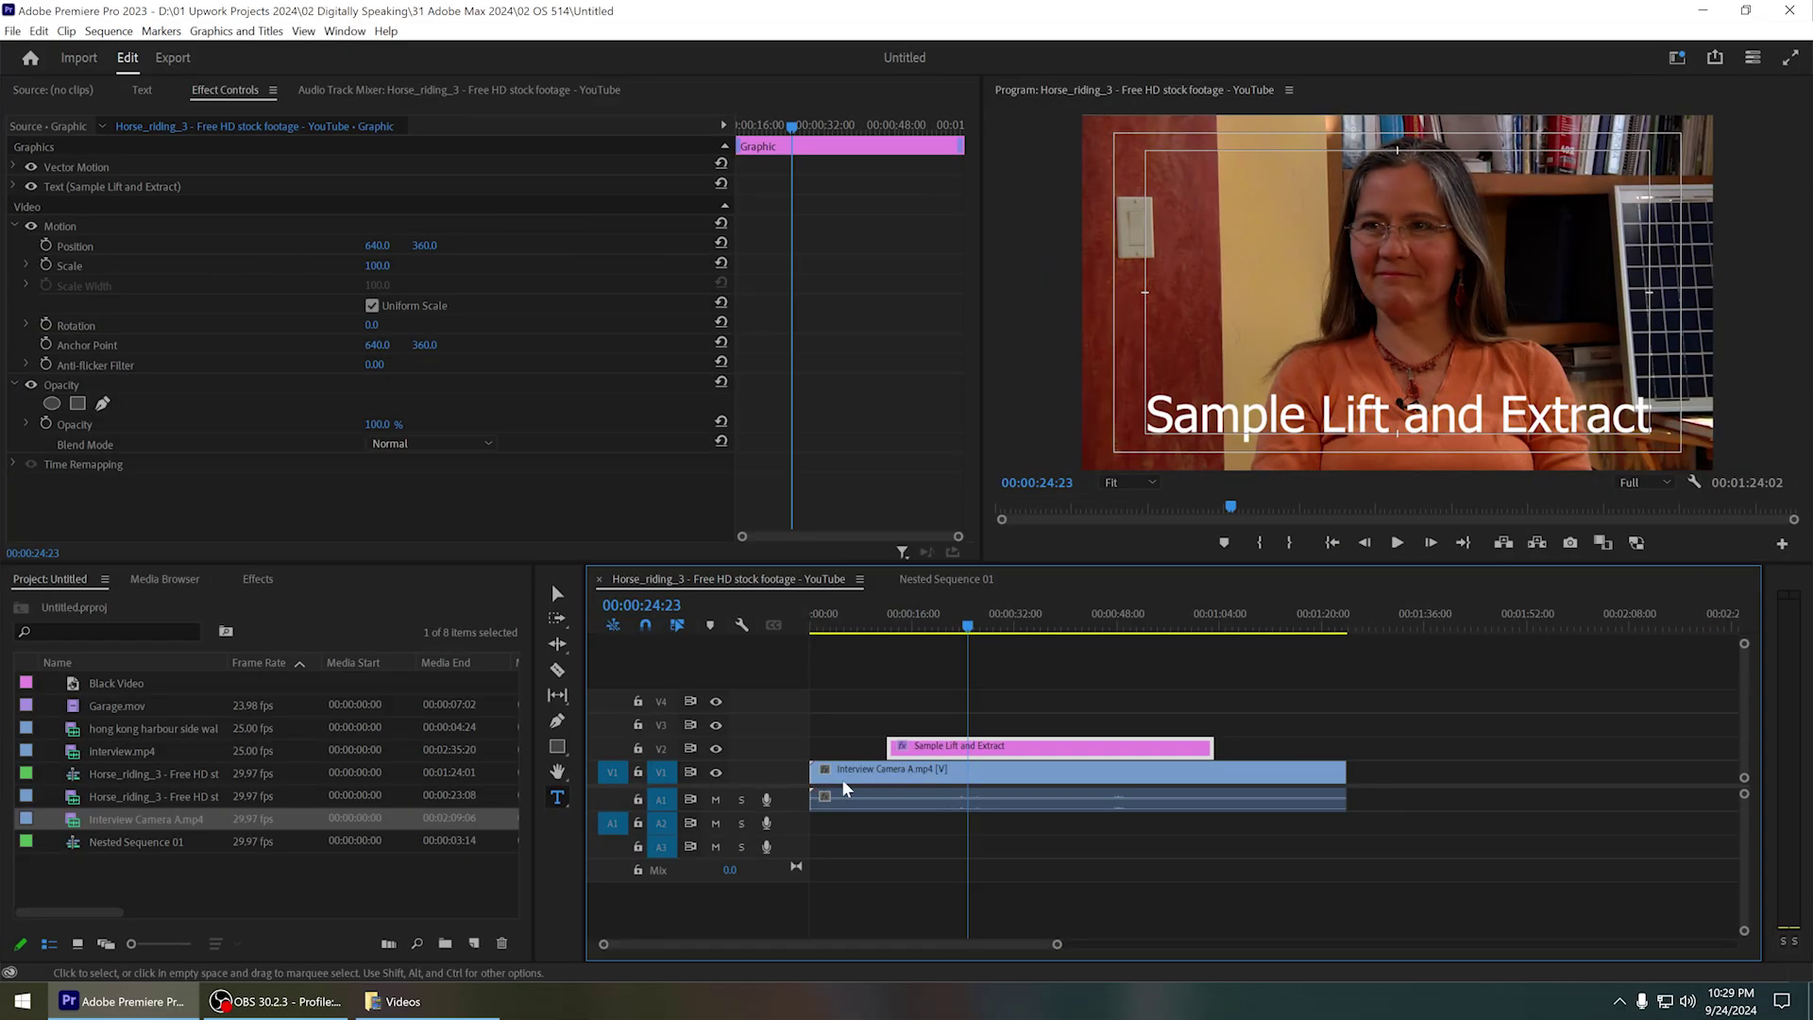
Mark an In point at 00:00:27:13 and an Out point at 00:00:45:17 across the interview clip
click(840, 633)
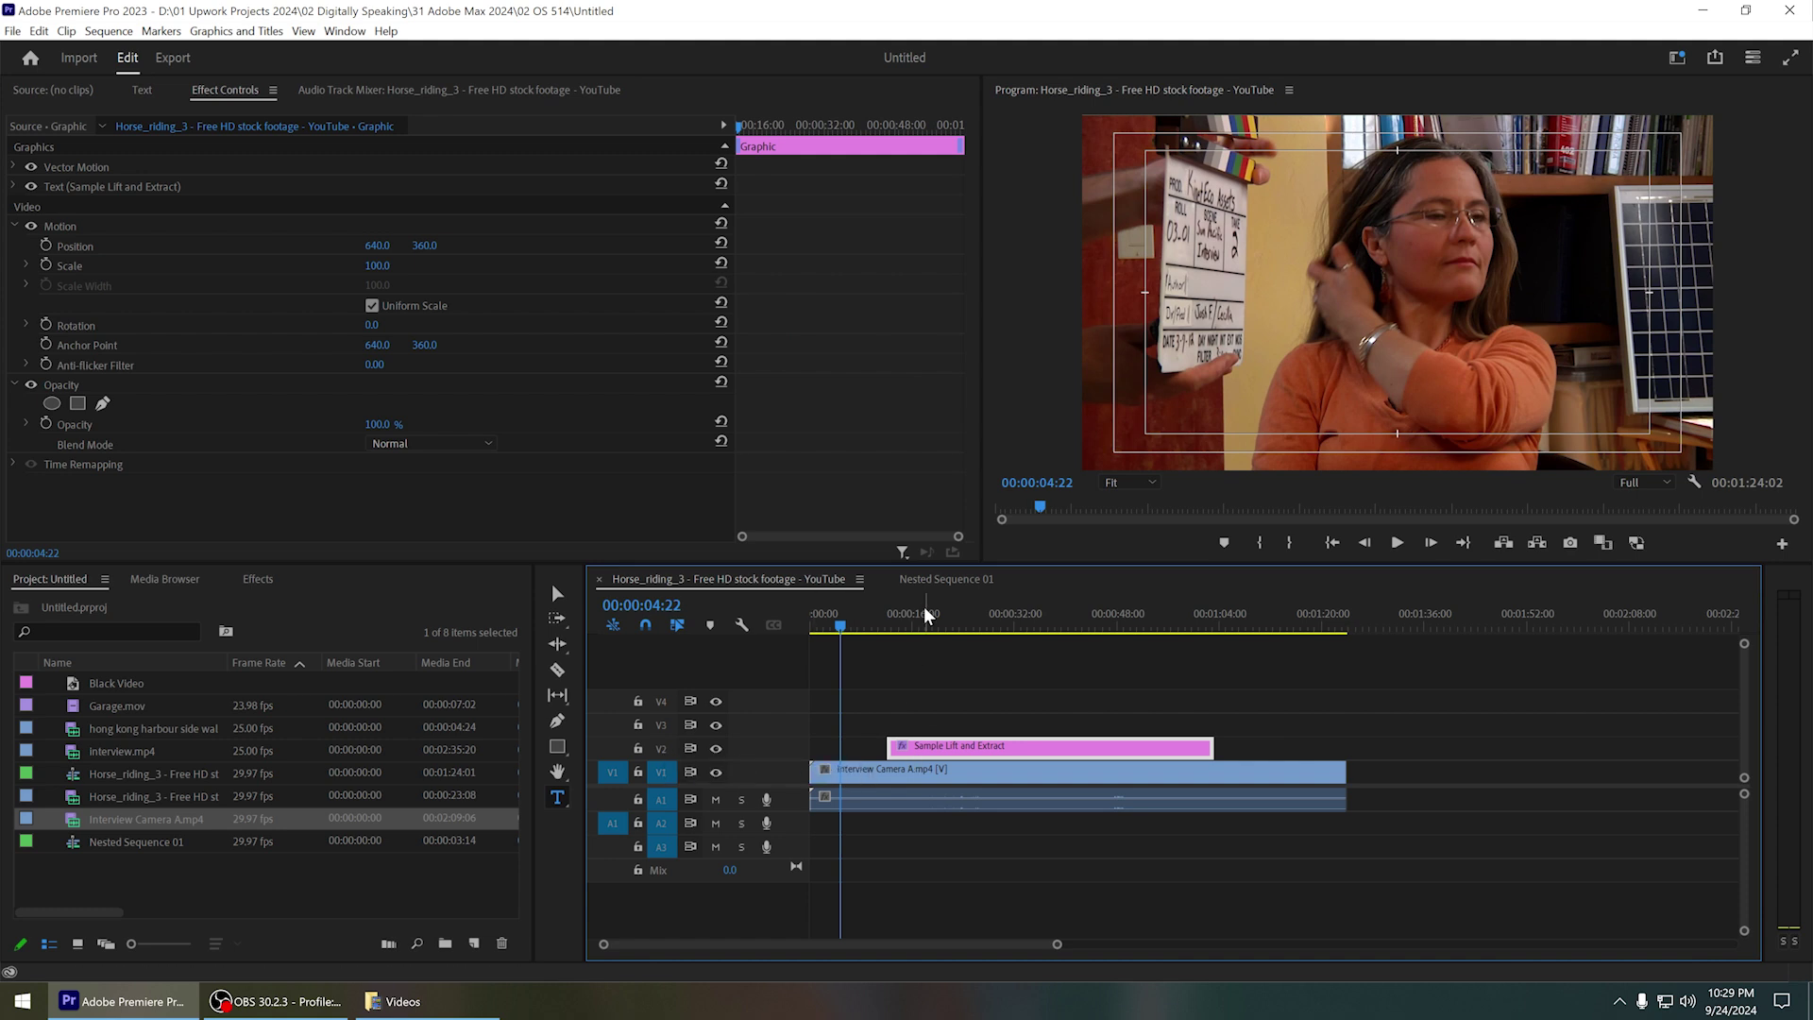
drag(924, 622, 986, 627)
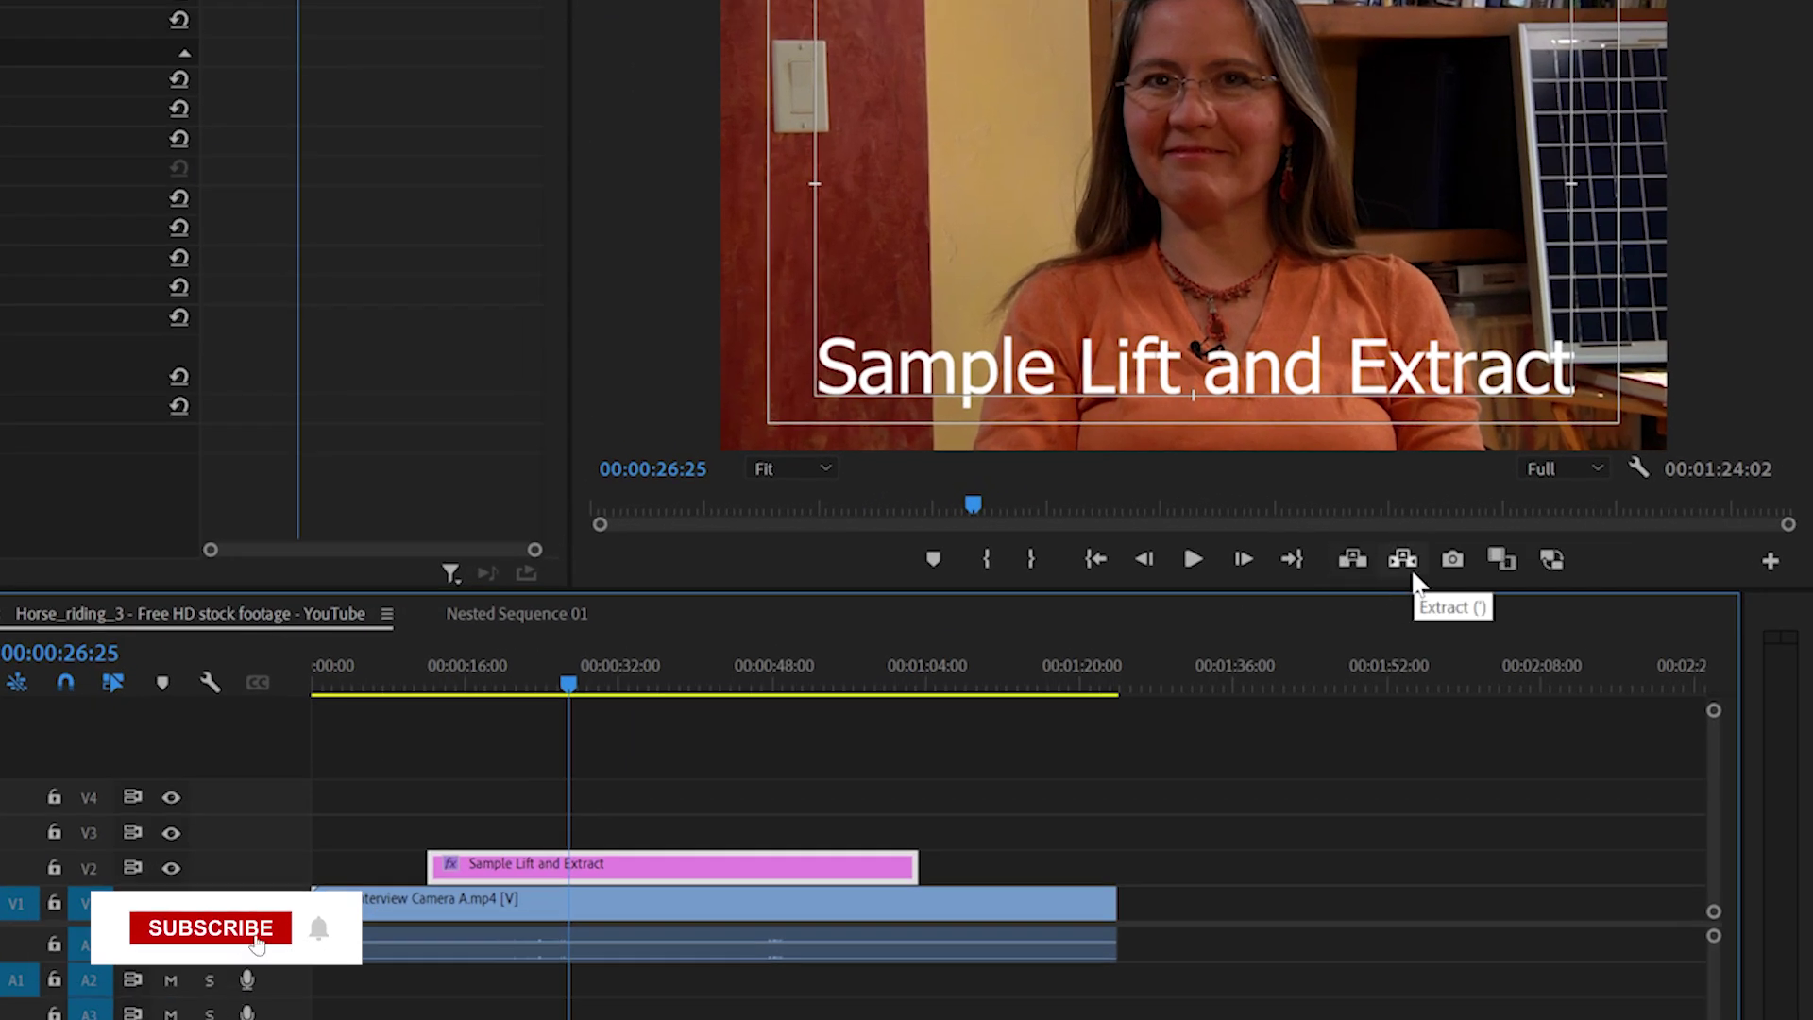
drag(552, 680, 537, 684)
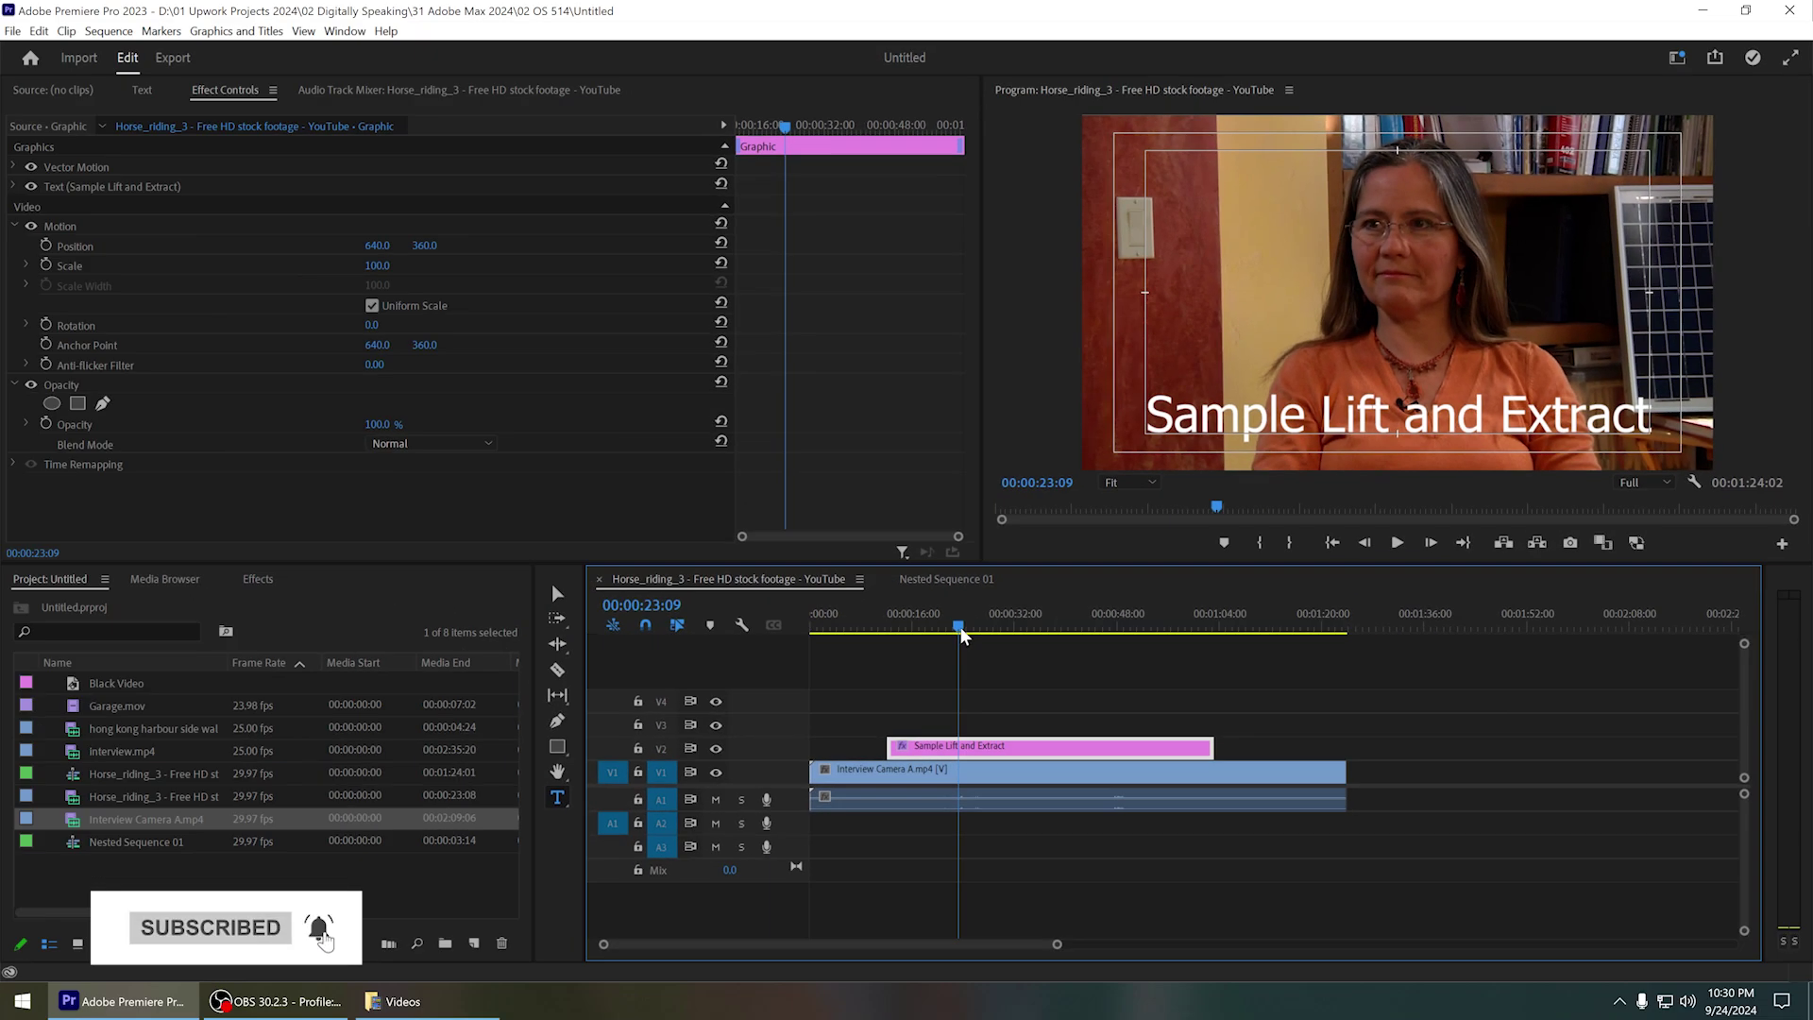
key(i)
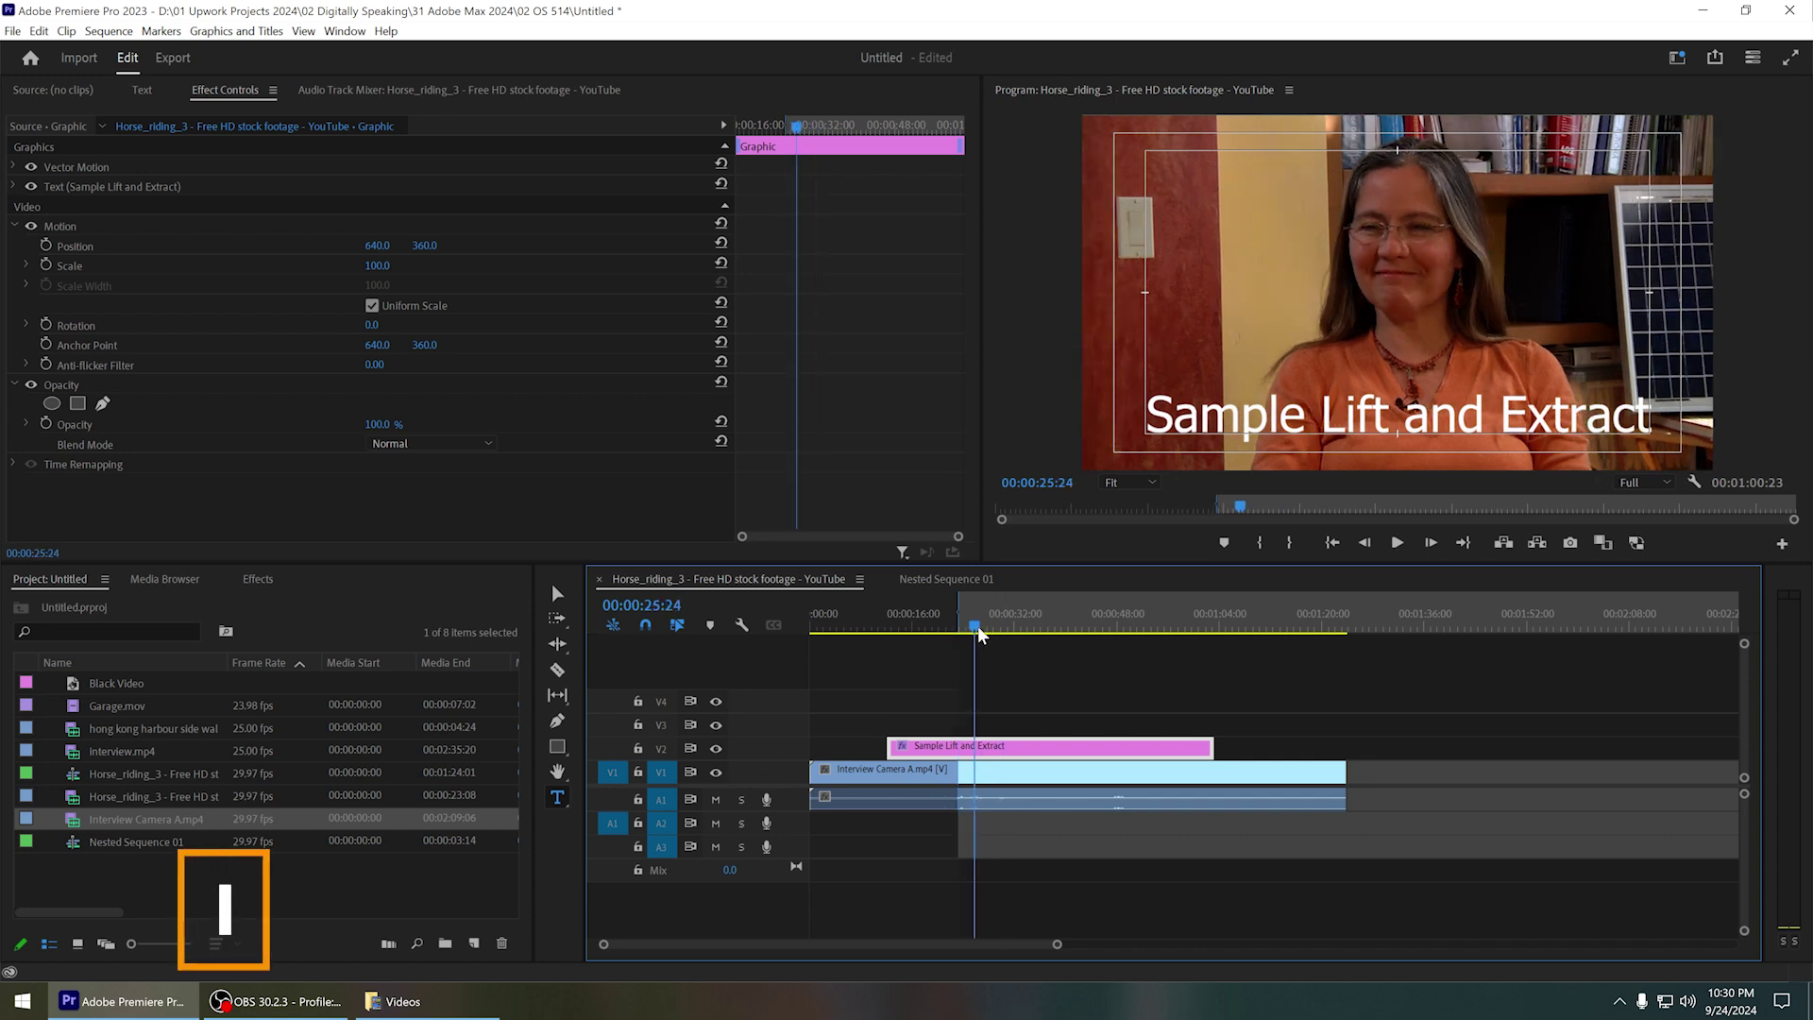
key(i)
drag(1062, 616, 1101, 624)
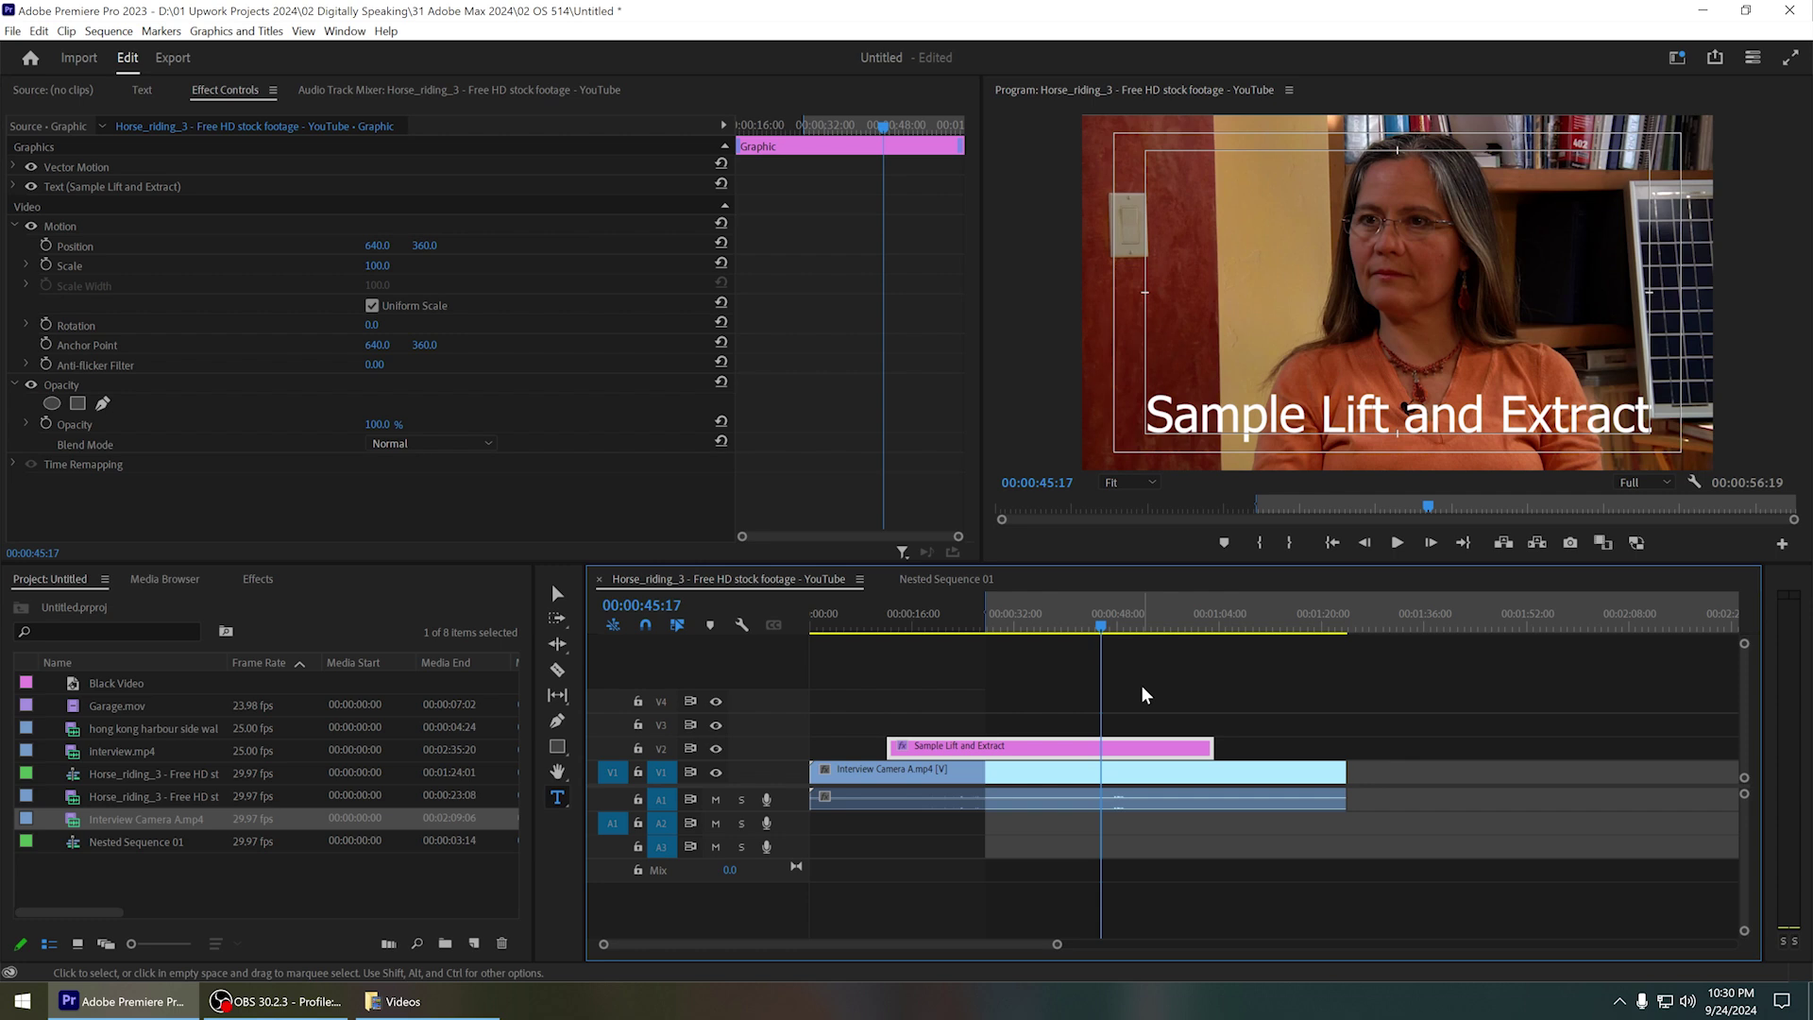
key(o)
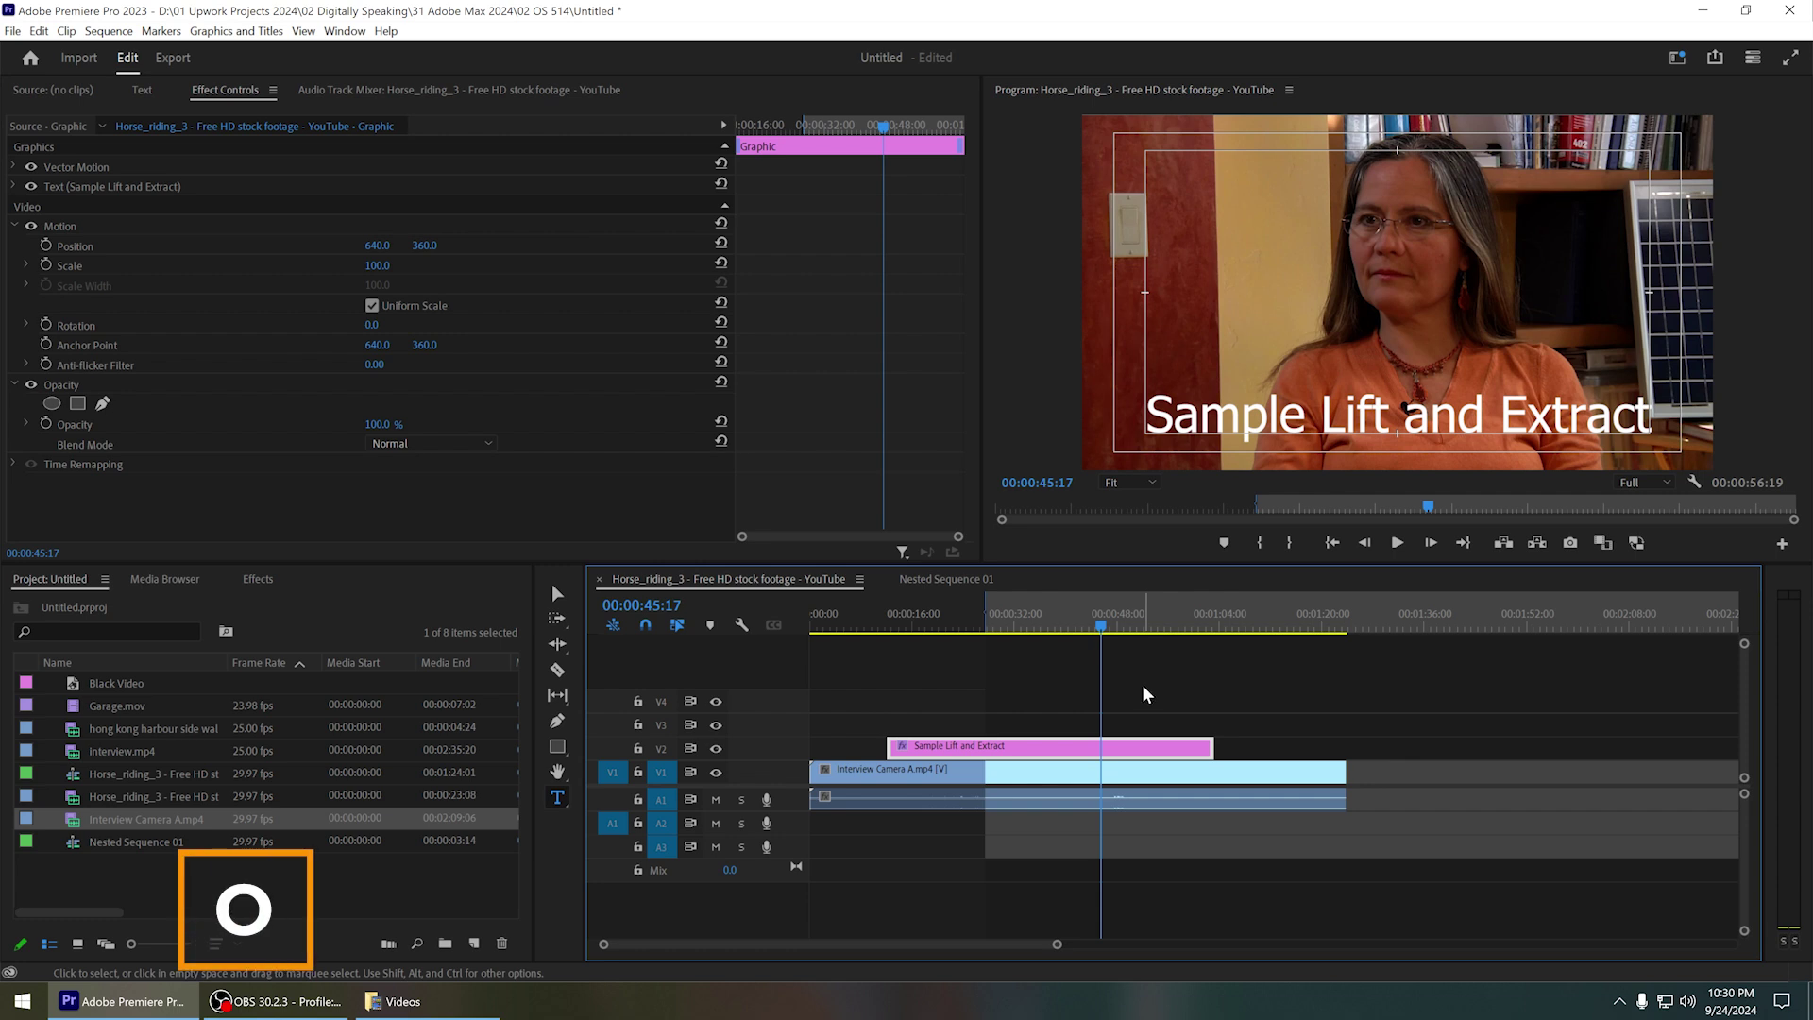
mouse_move(1047, 614)
mouse_down()
mouse_move(1007, 624)
mouse_move(1047, 625)
mouse_move(1044, 649)
mouse_up()
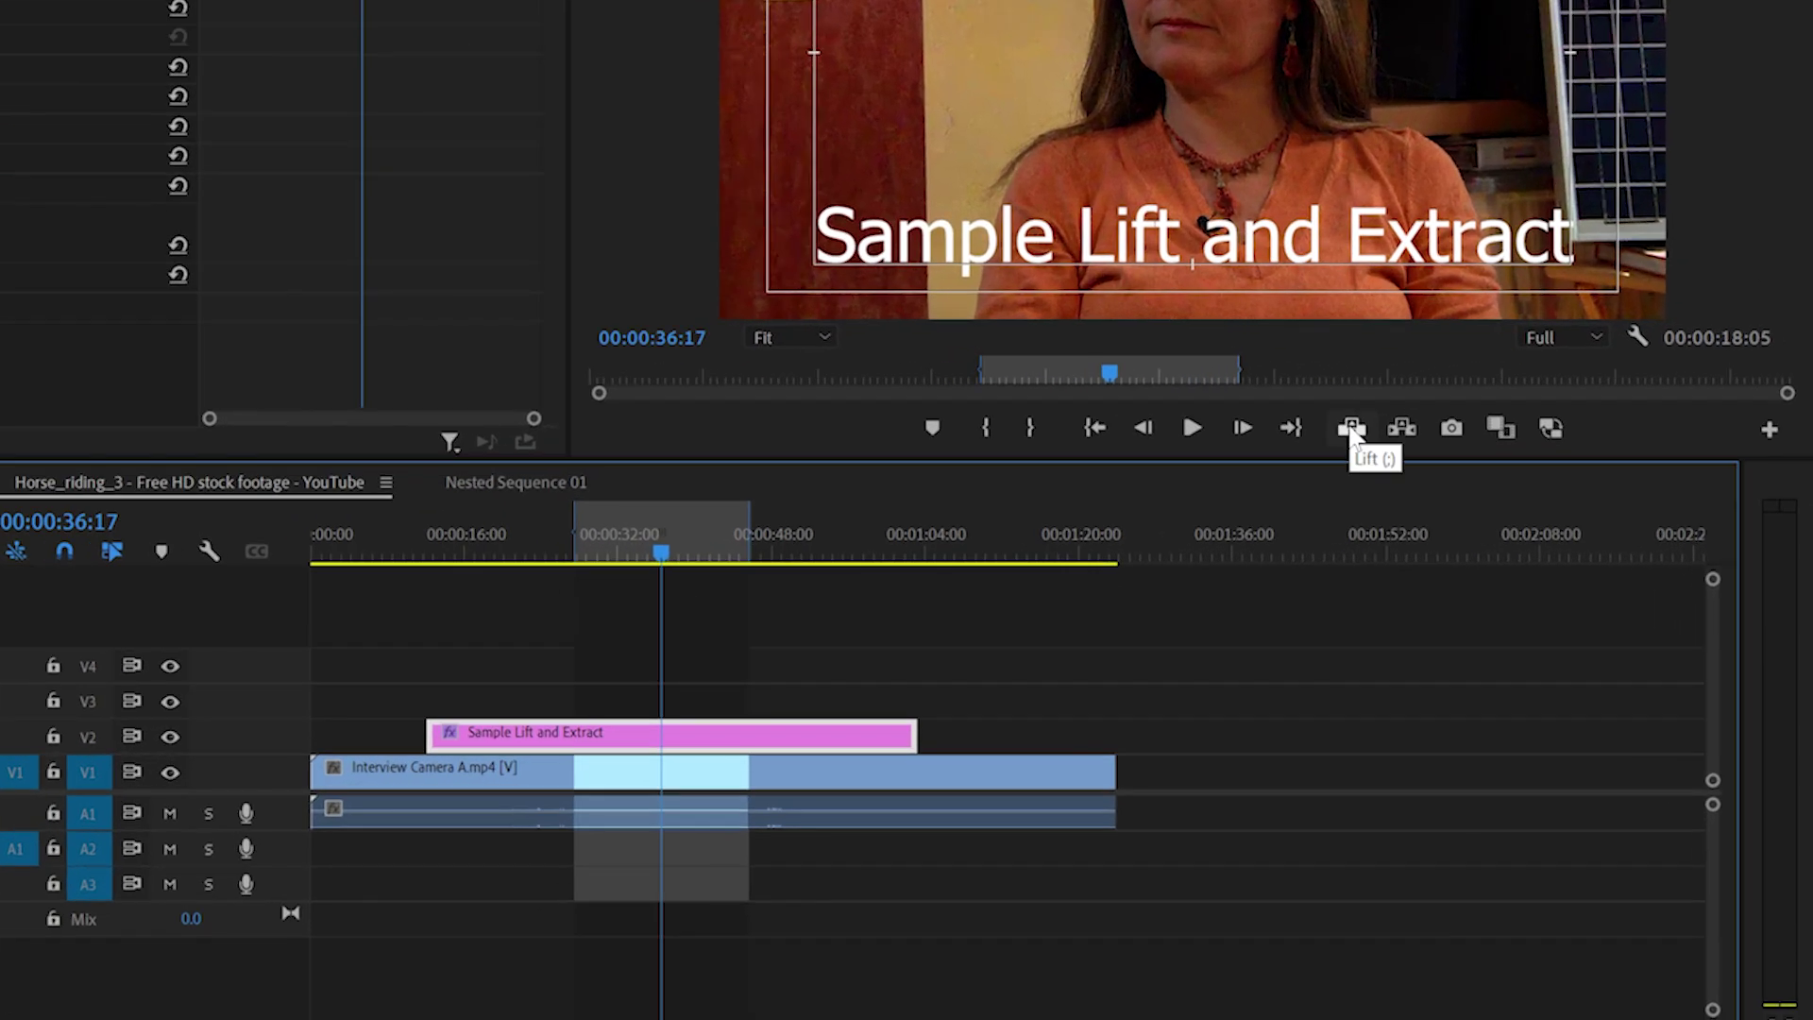
click(1351, 428)
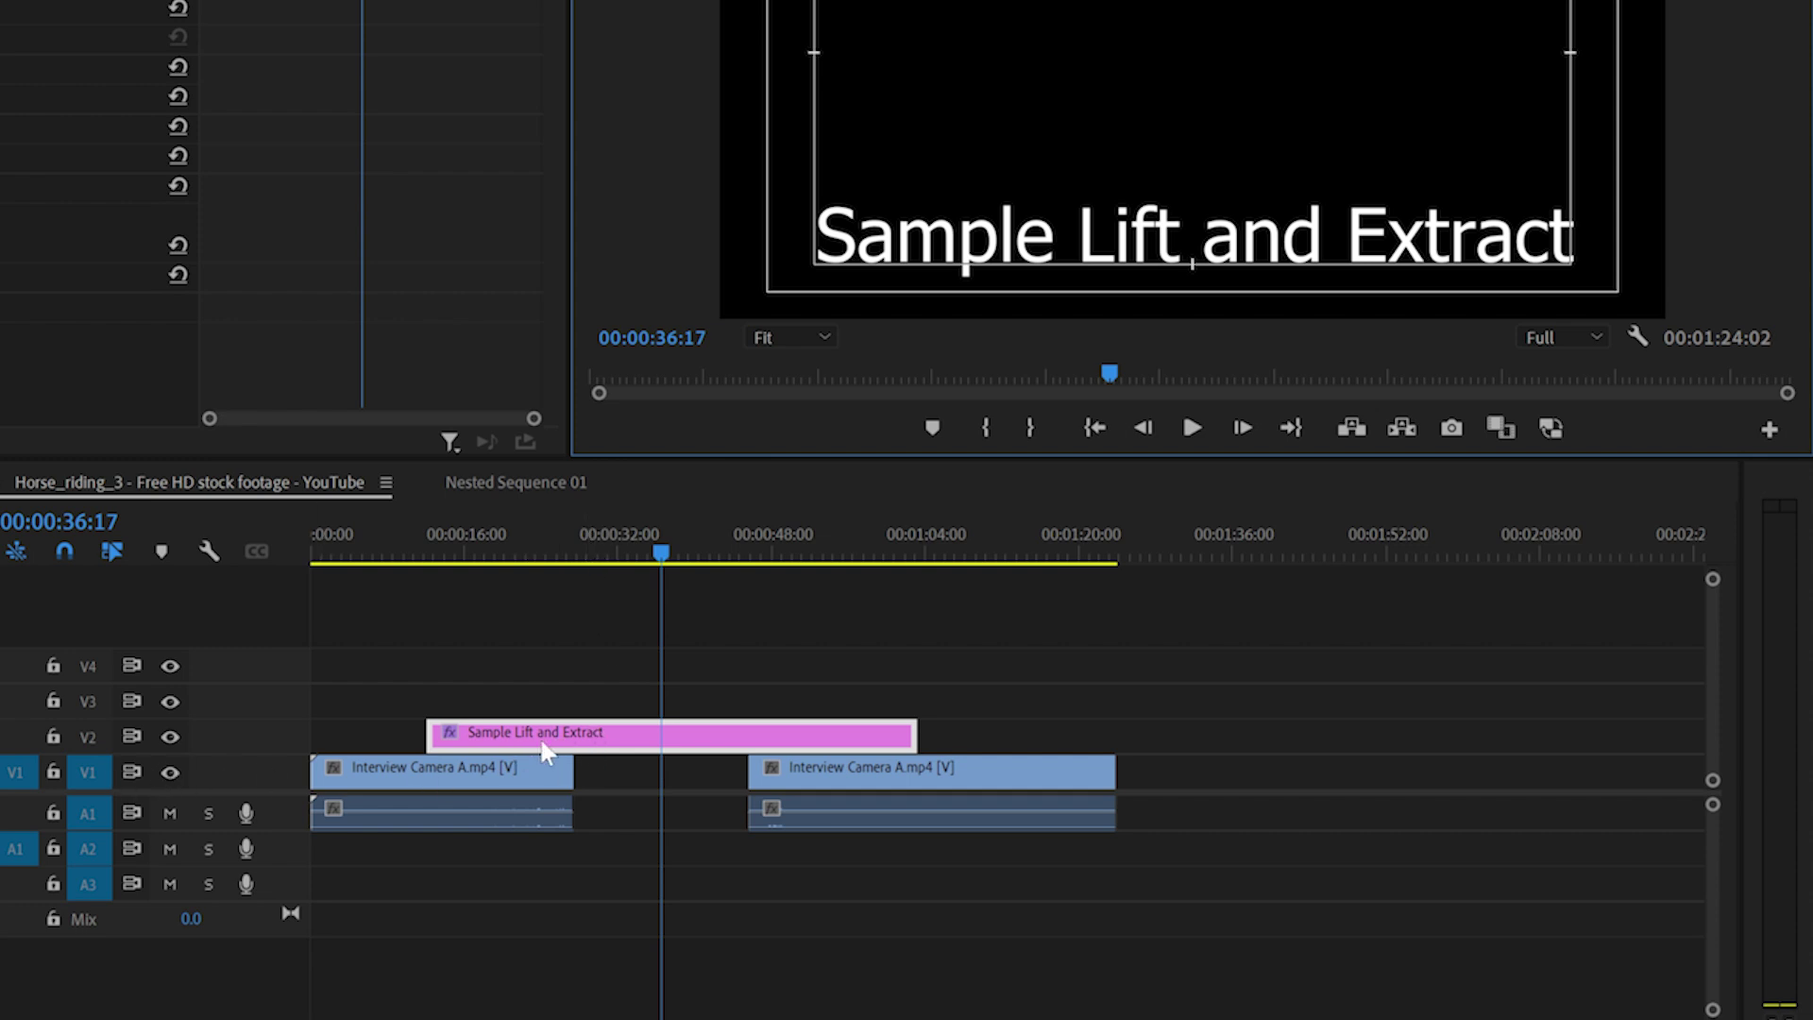
drag(592, 522, 576, 520)
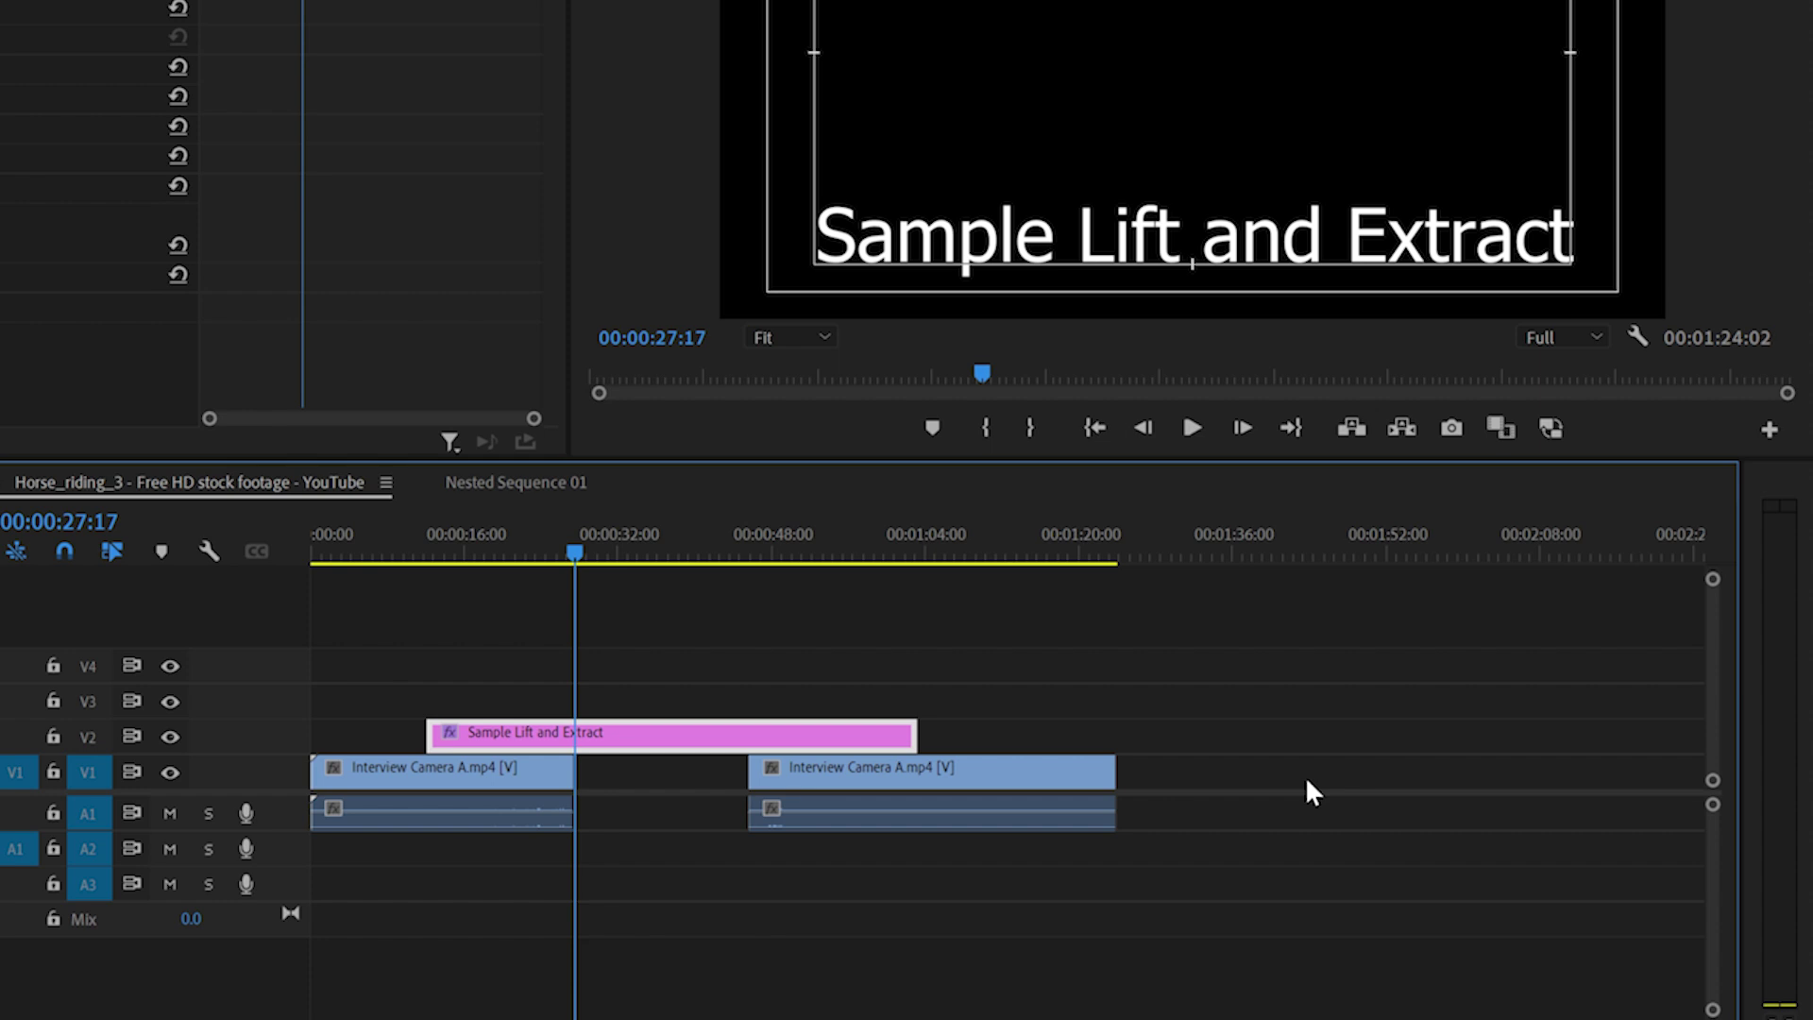
drag(1300, 553, 1377, 556)
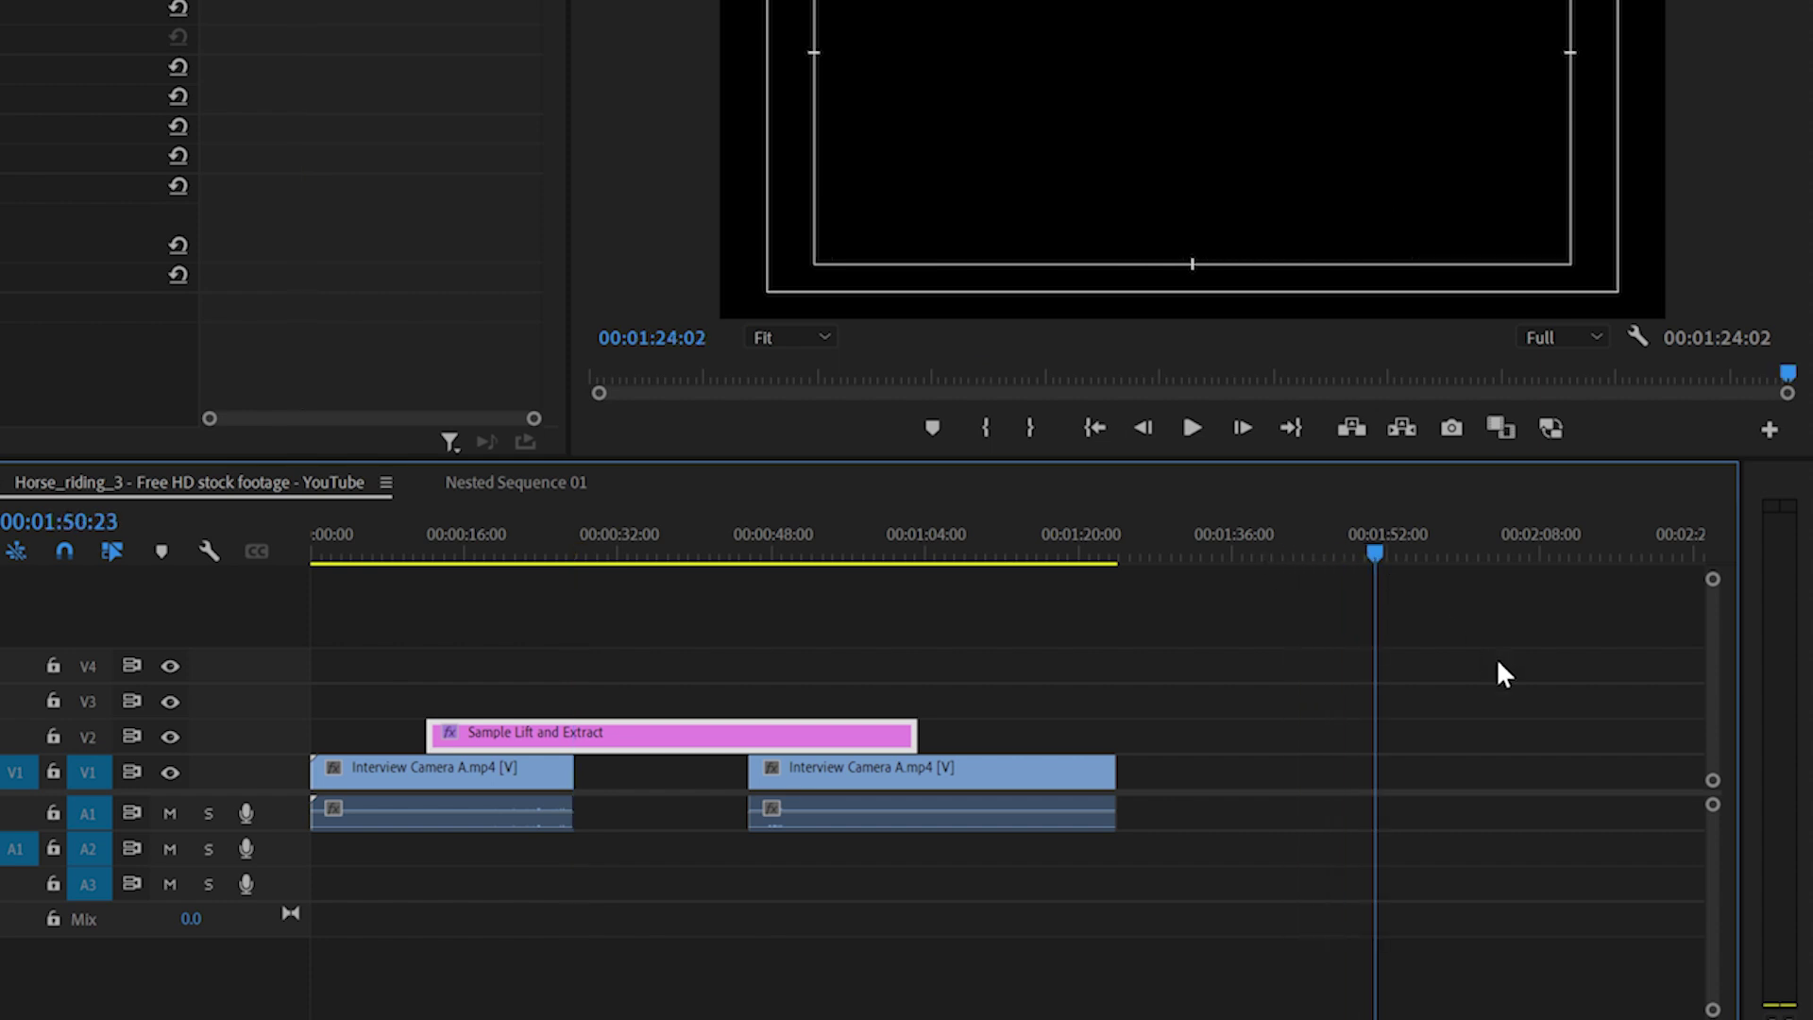
key(ctrl+v)
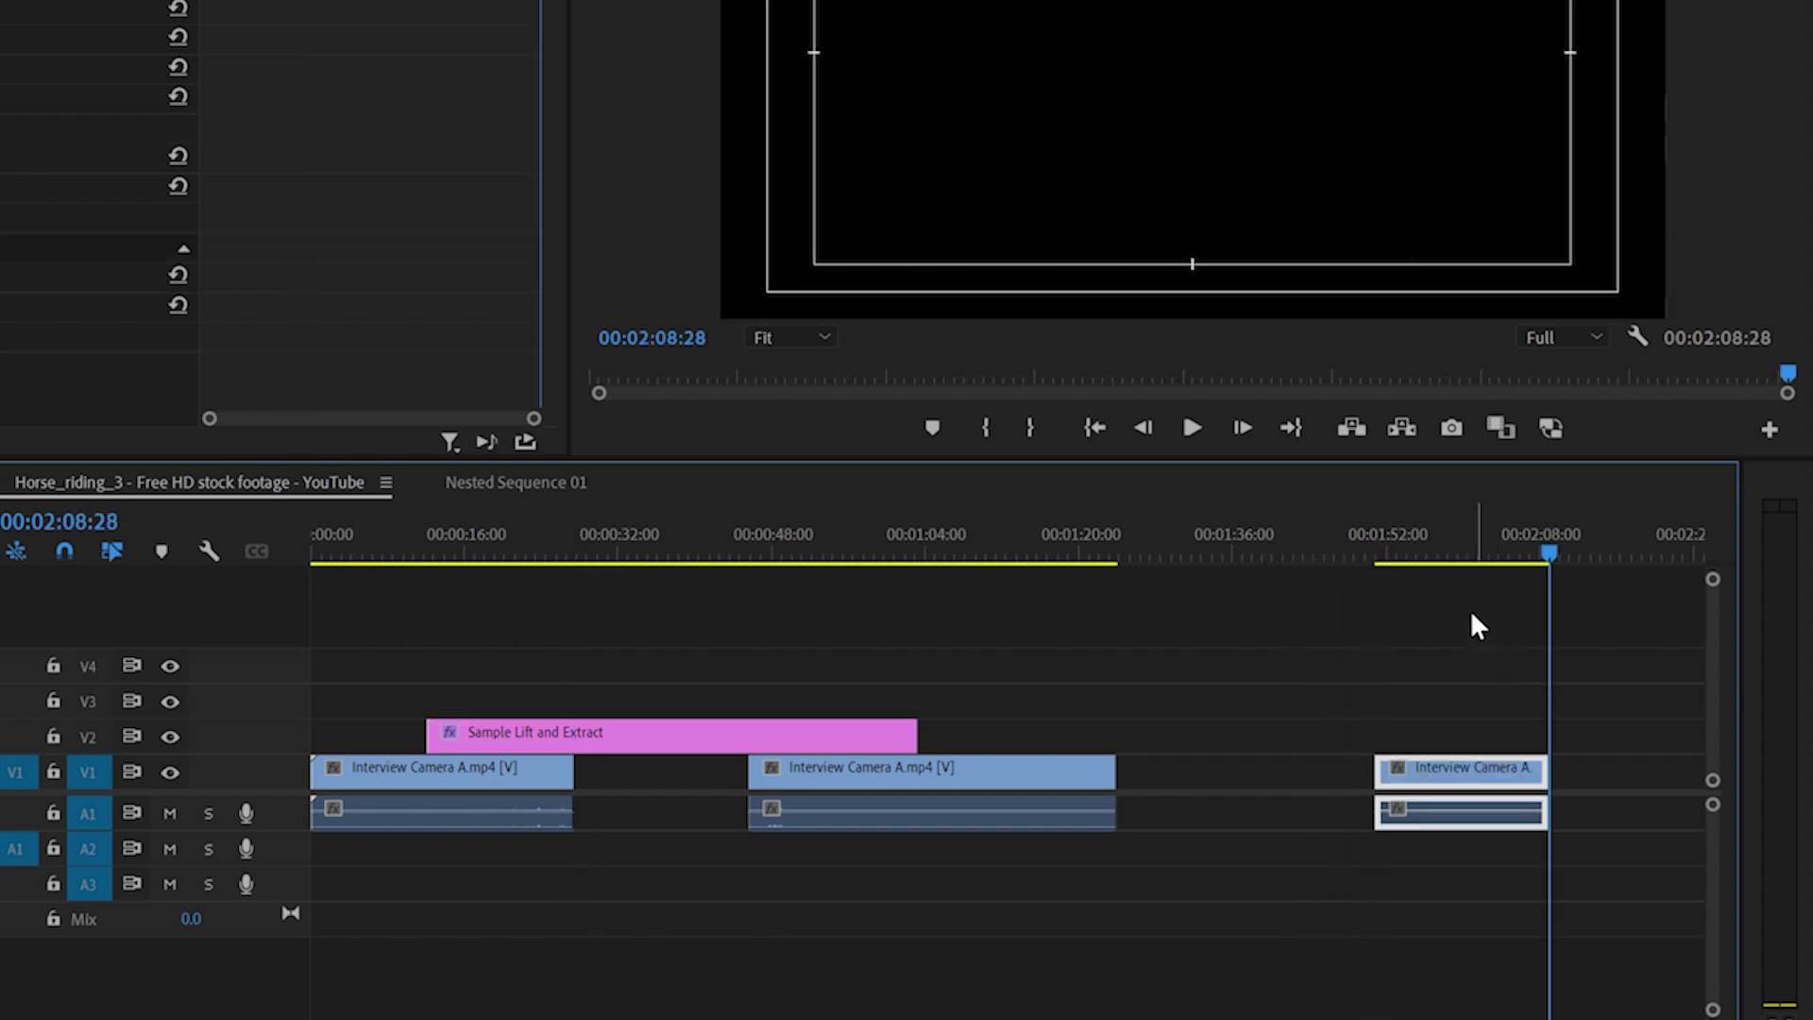
drag(1452, 554, 1520, 578)
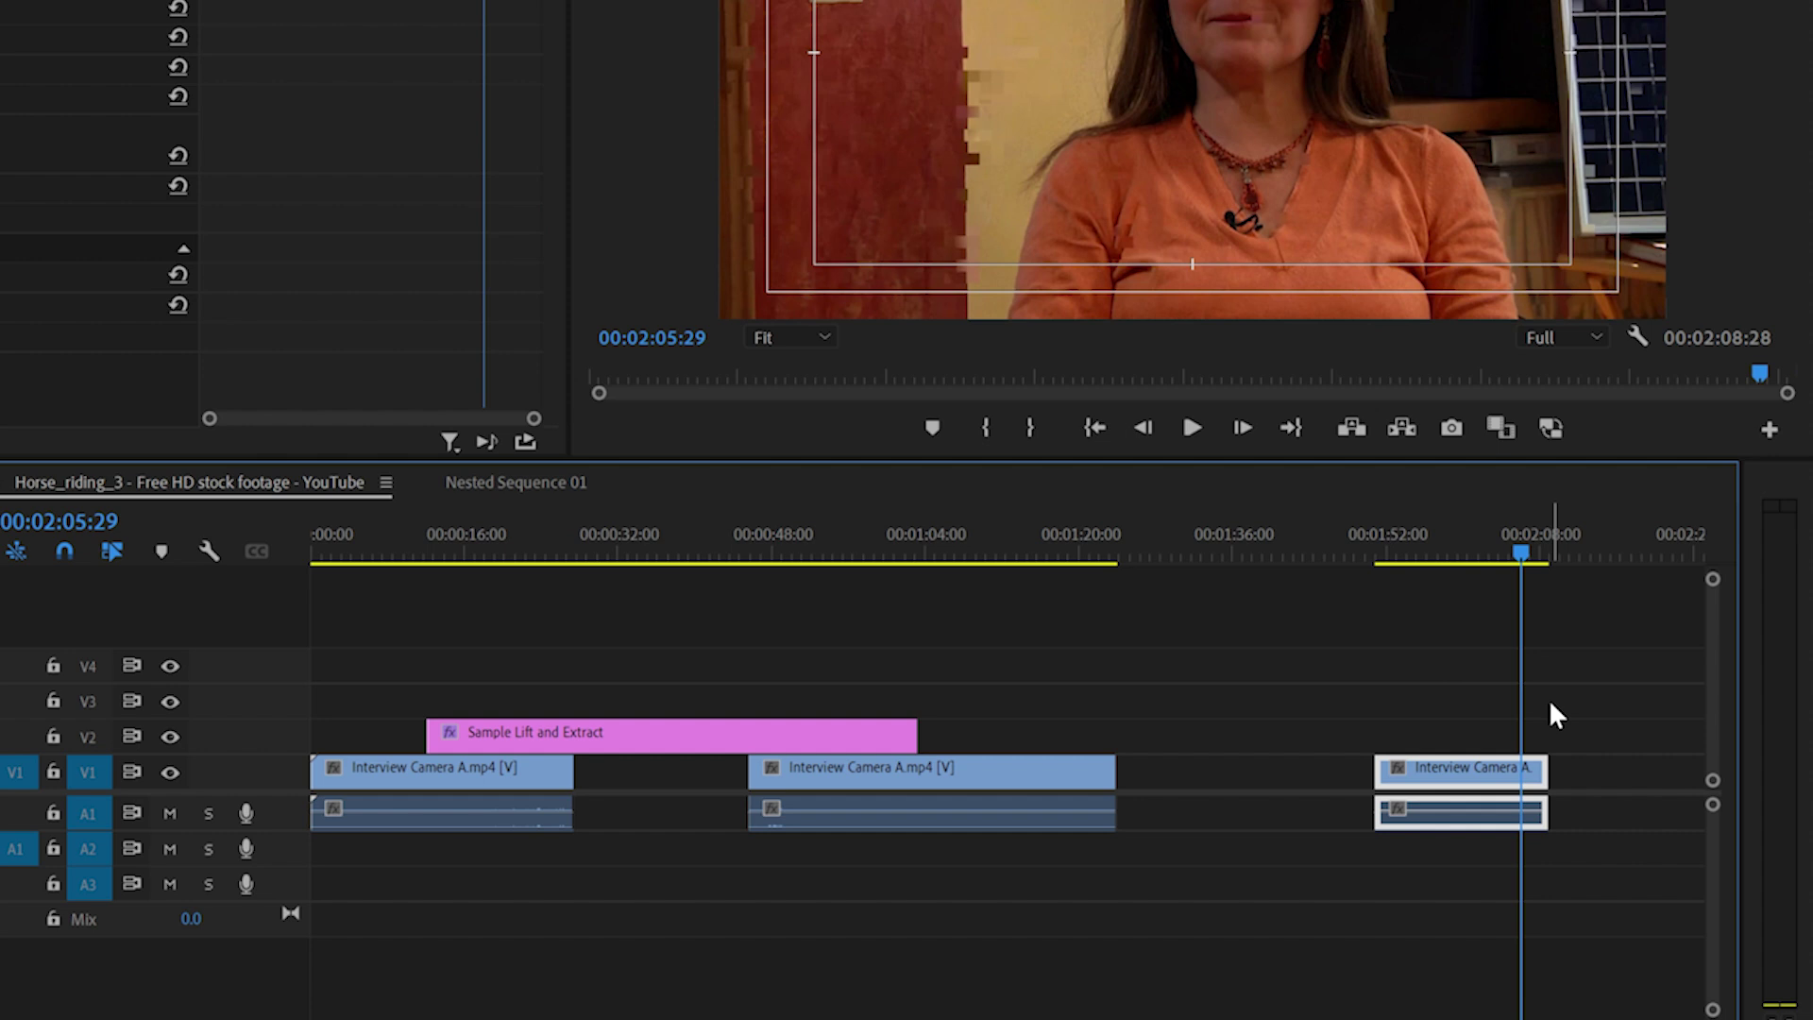
key(ctrl+z)
key(ctrl+z)
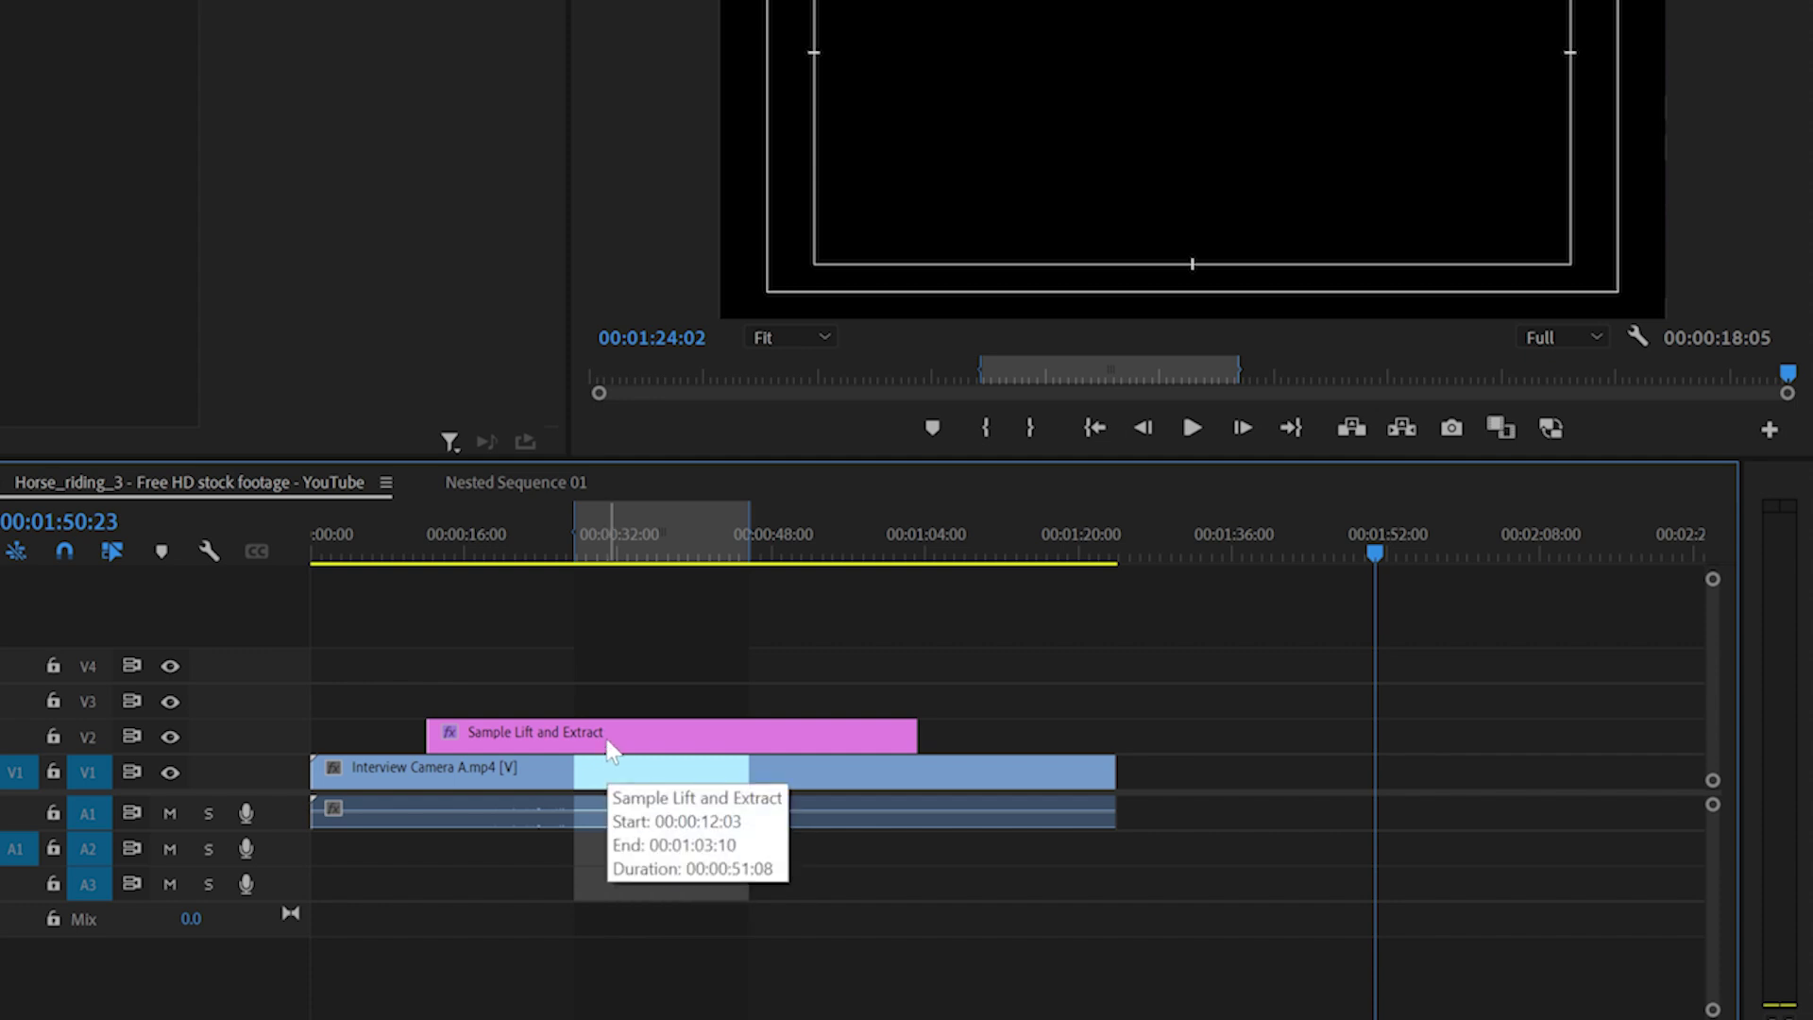
Target the V2 title track and lift the marked range from both the title and interview tracks
click(90, 740)
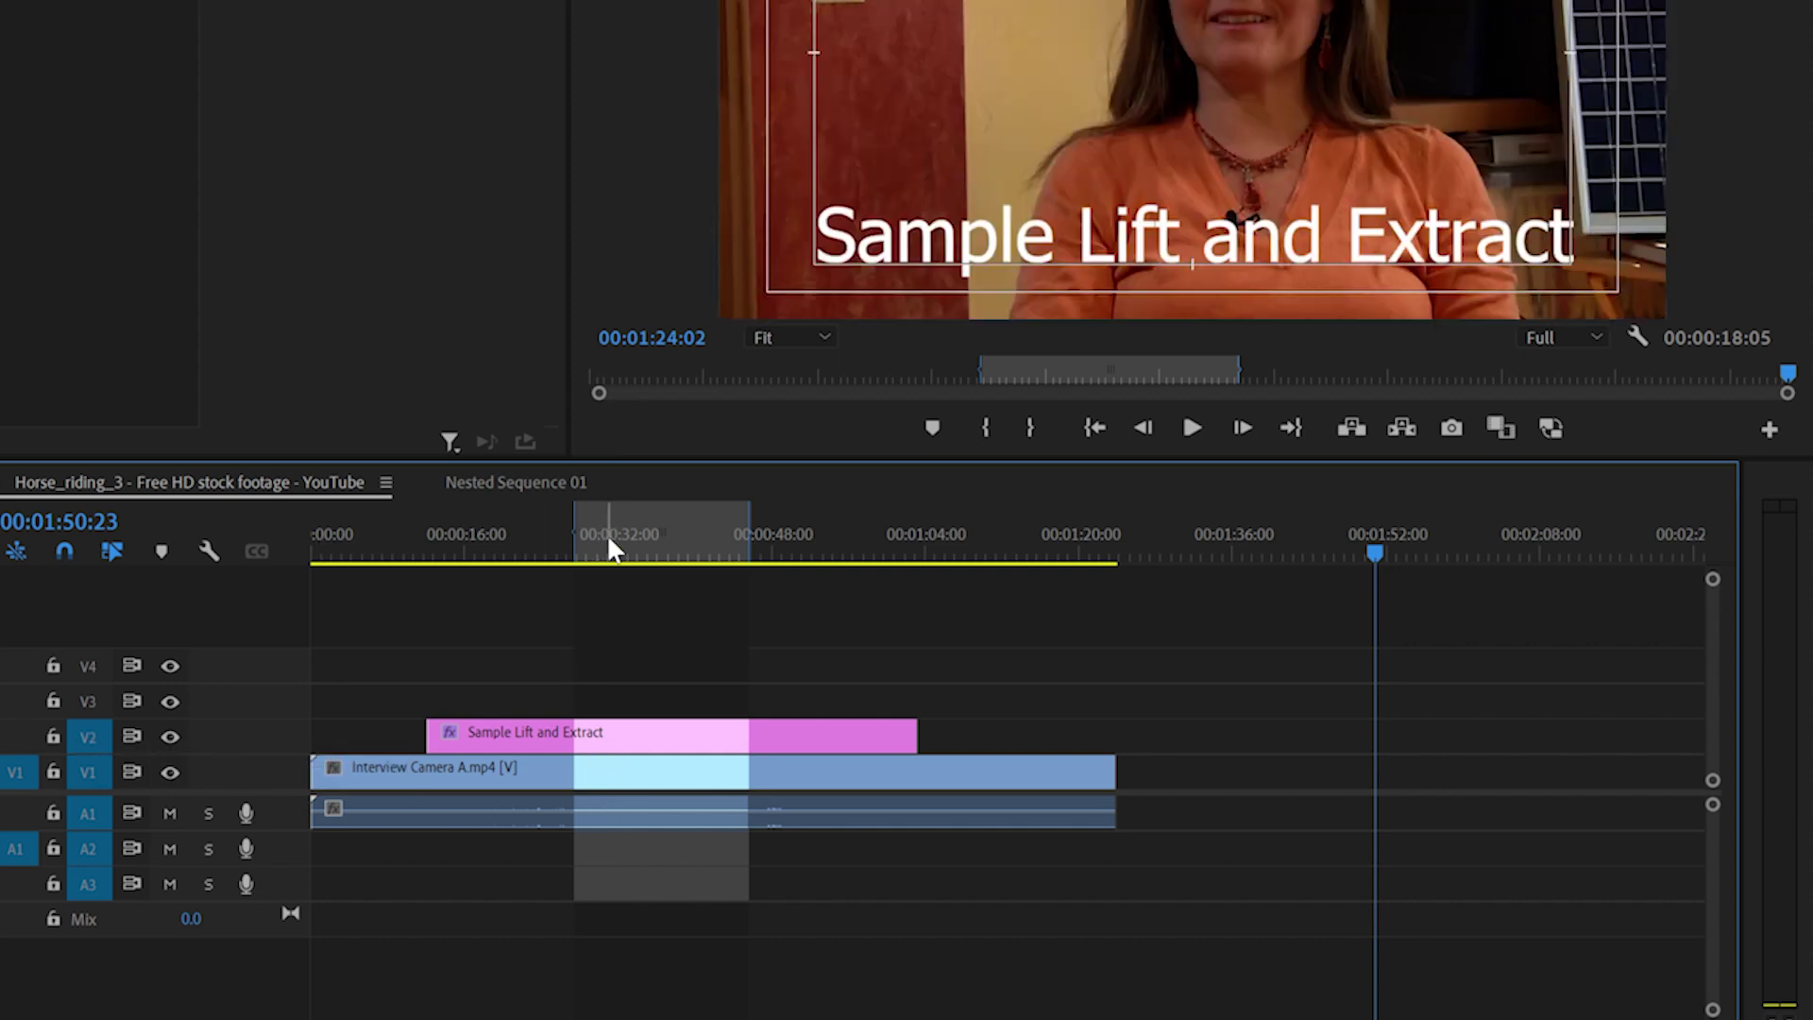
mouse_move(606, 534)
mouse_down()
mouse_move(682, 553)
mouse_move(609, 557)
mouse_up()
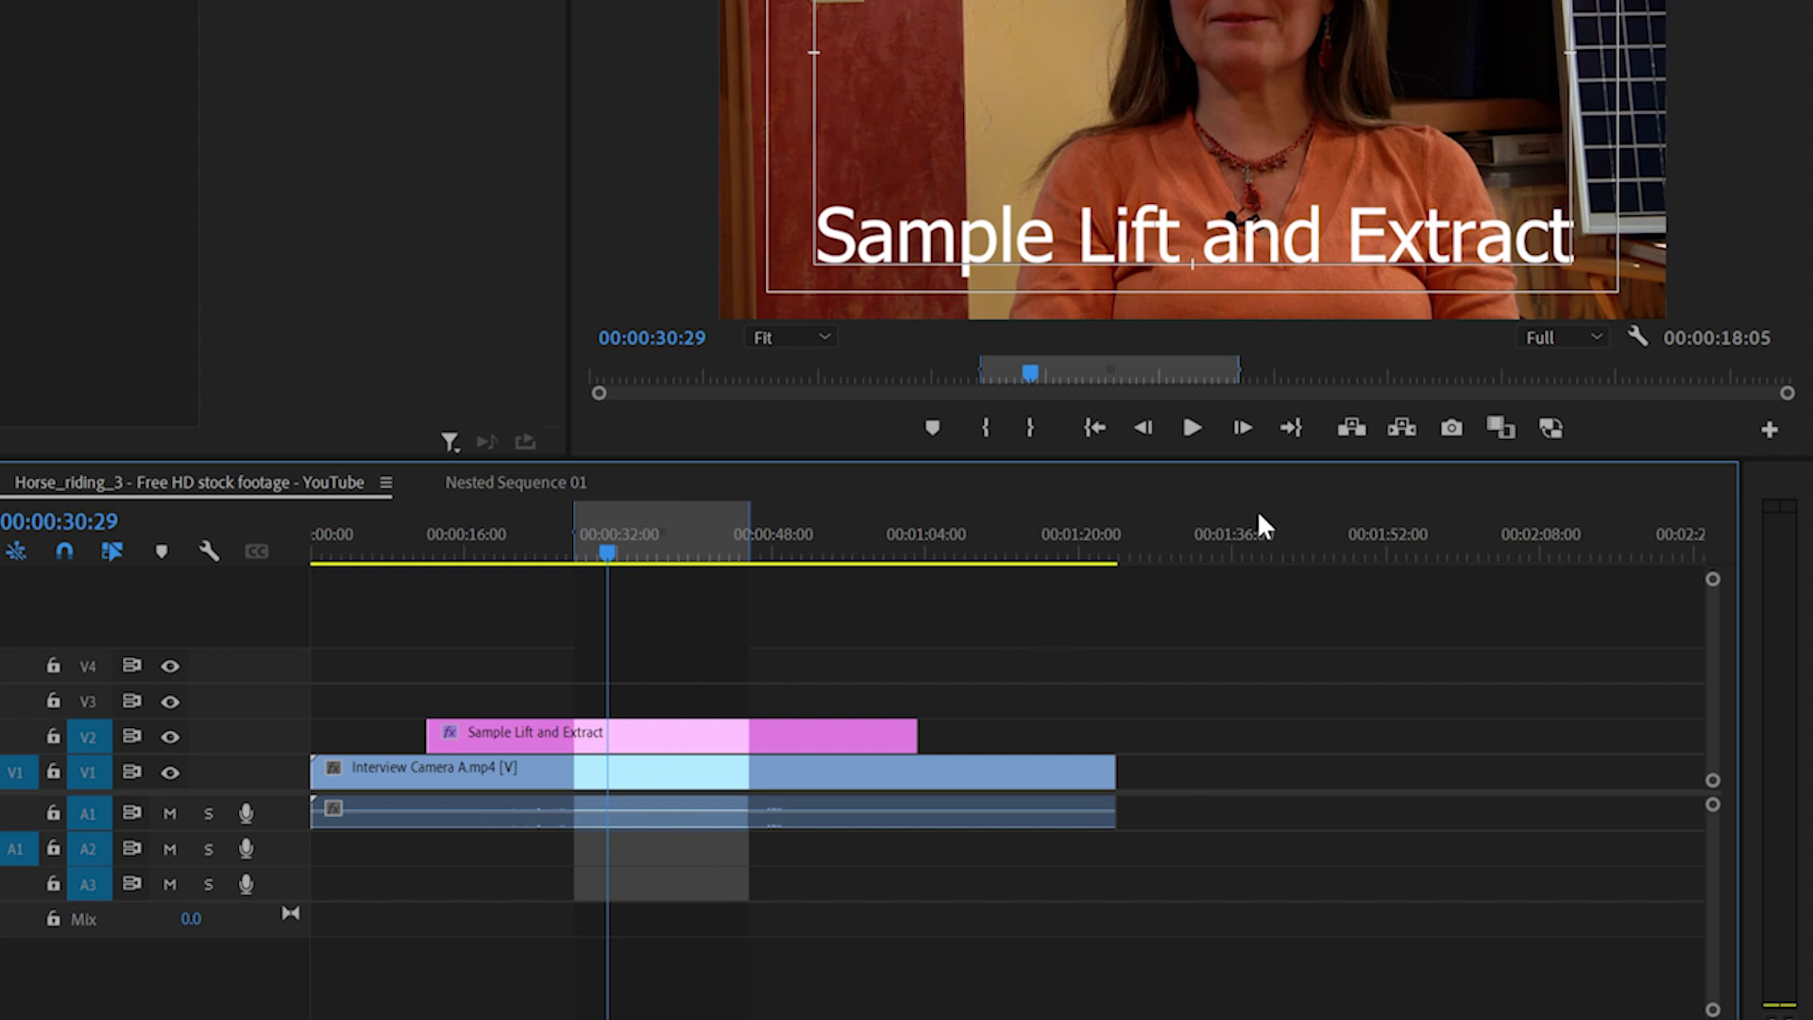
click(1352, 430)
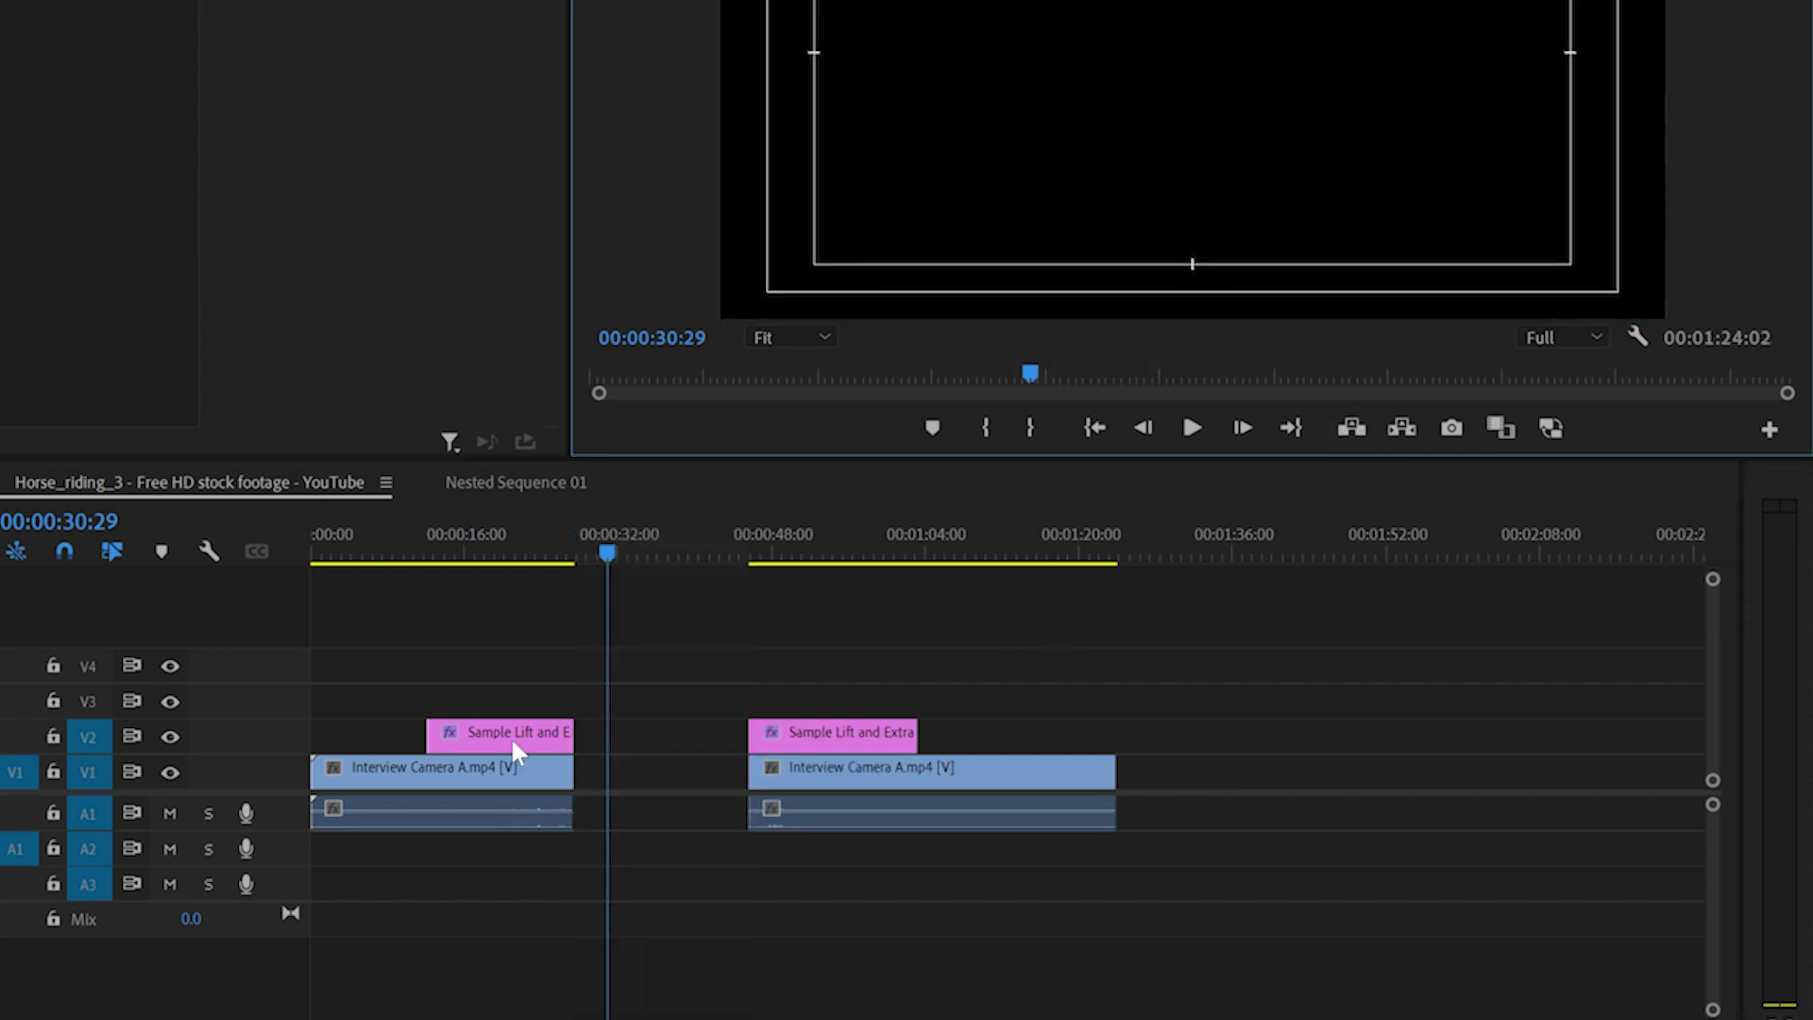
Paste the copied clips at a playhead past the end of the sequence
drag(578, 547, 757, 618)
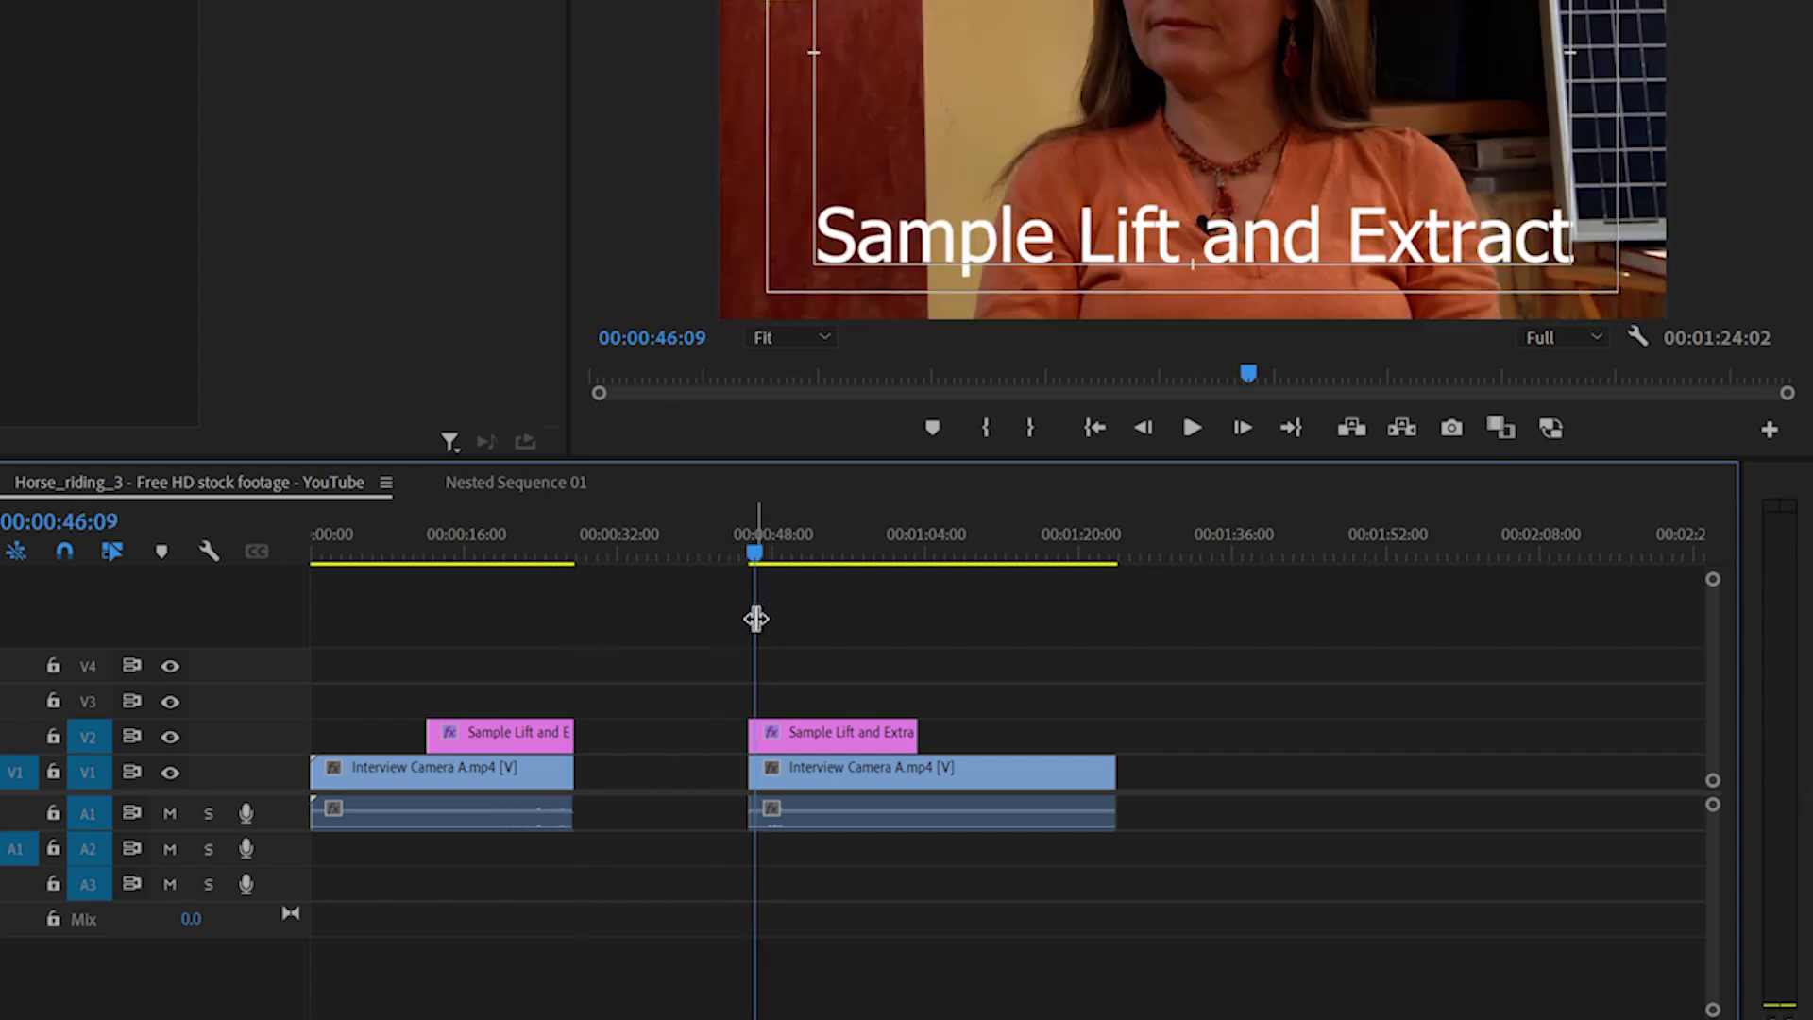
click(1319, 546)
key(ctrl+v)
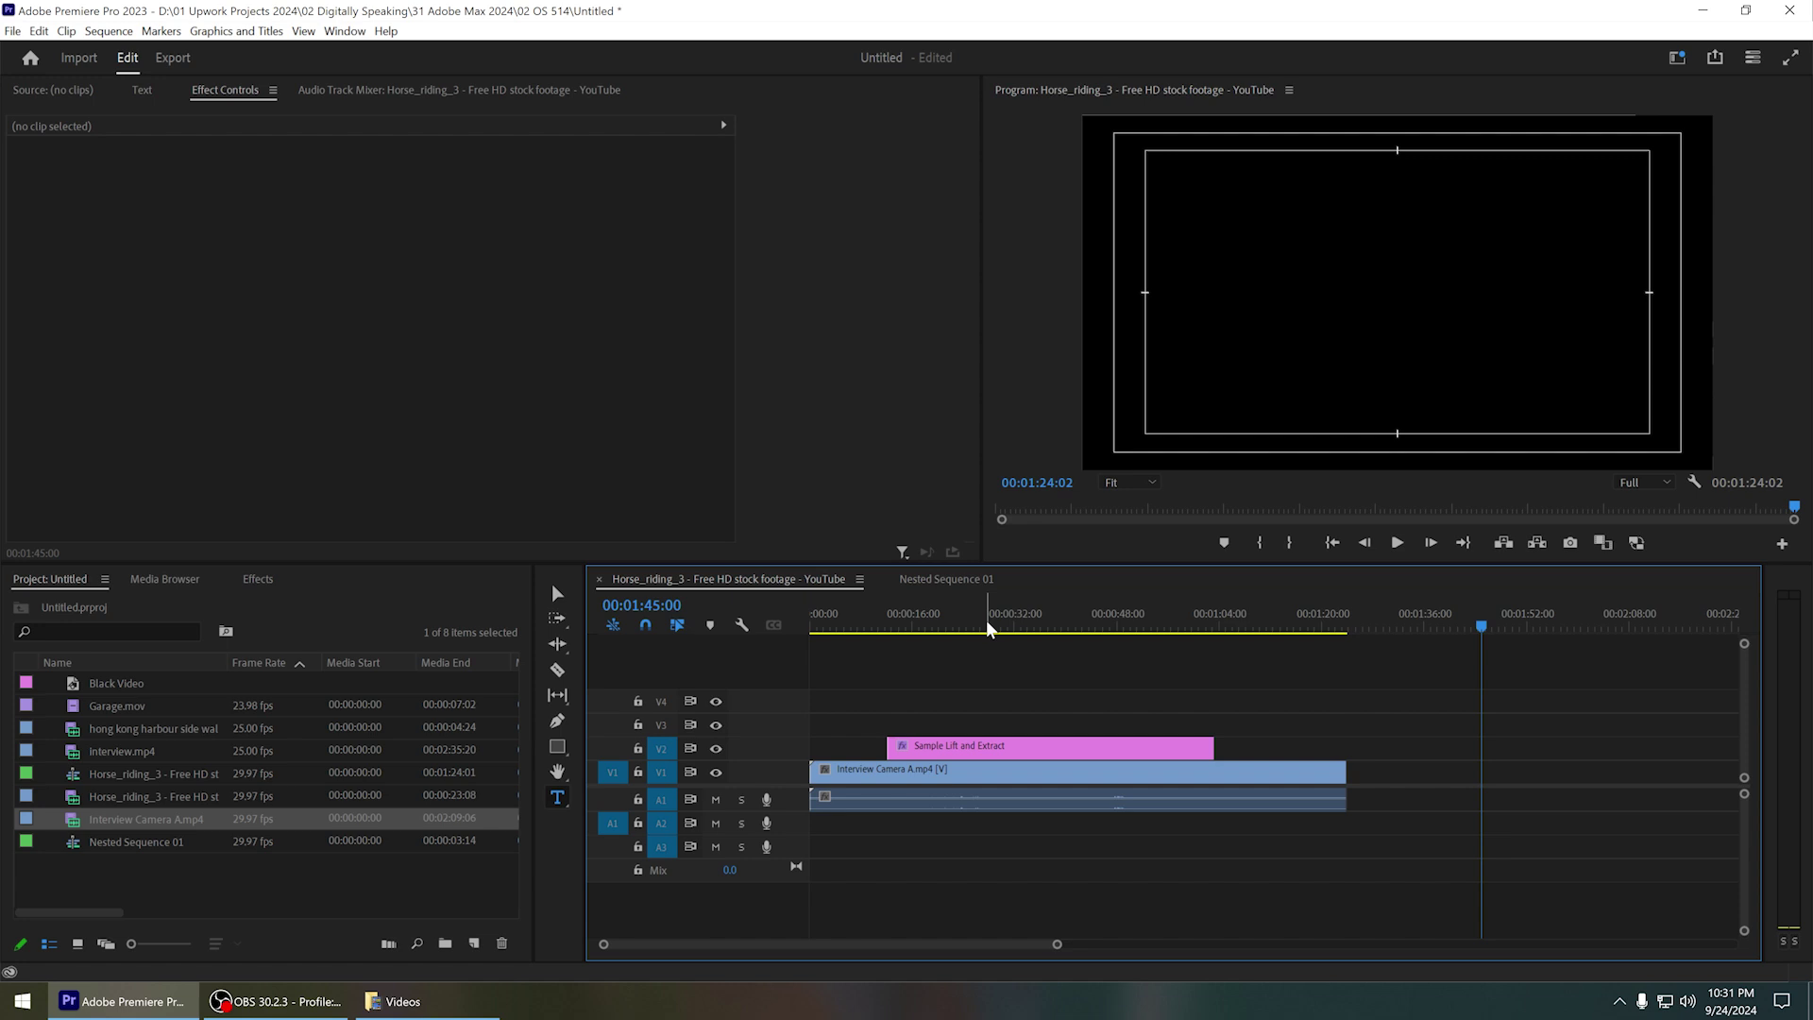
Mark the 00:00:29:19 to 00:00:44:21 range and extract it, closing the gap
drag(989, 627, 1097, 625)
key(i)
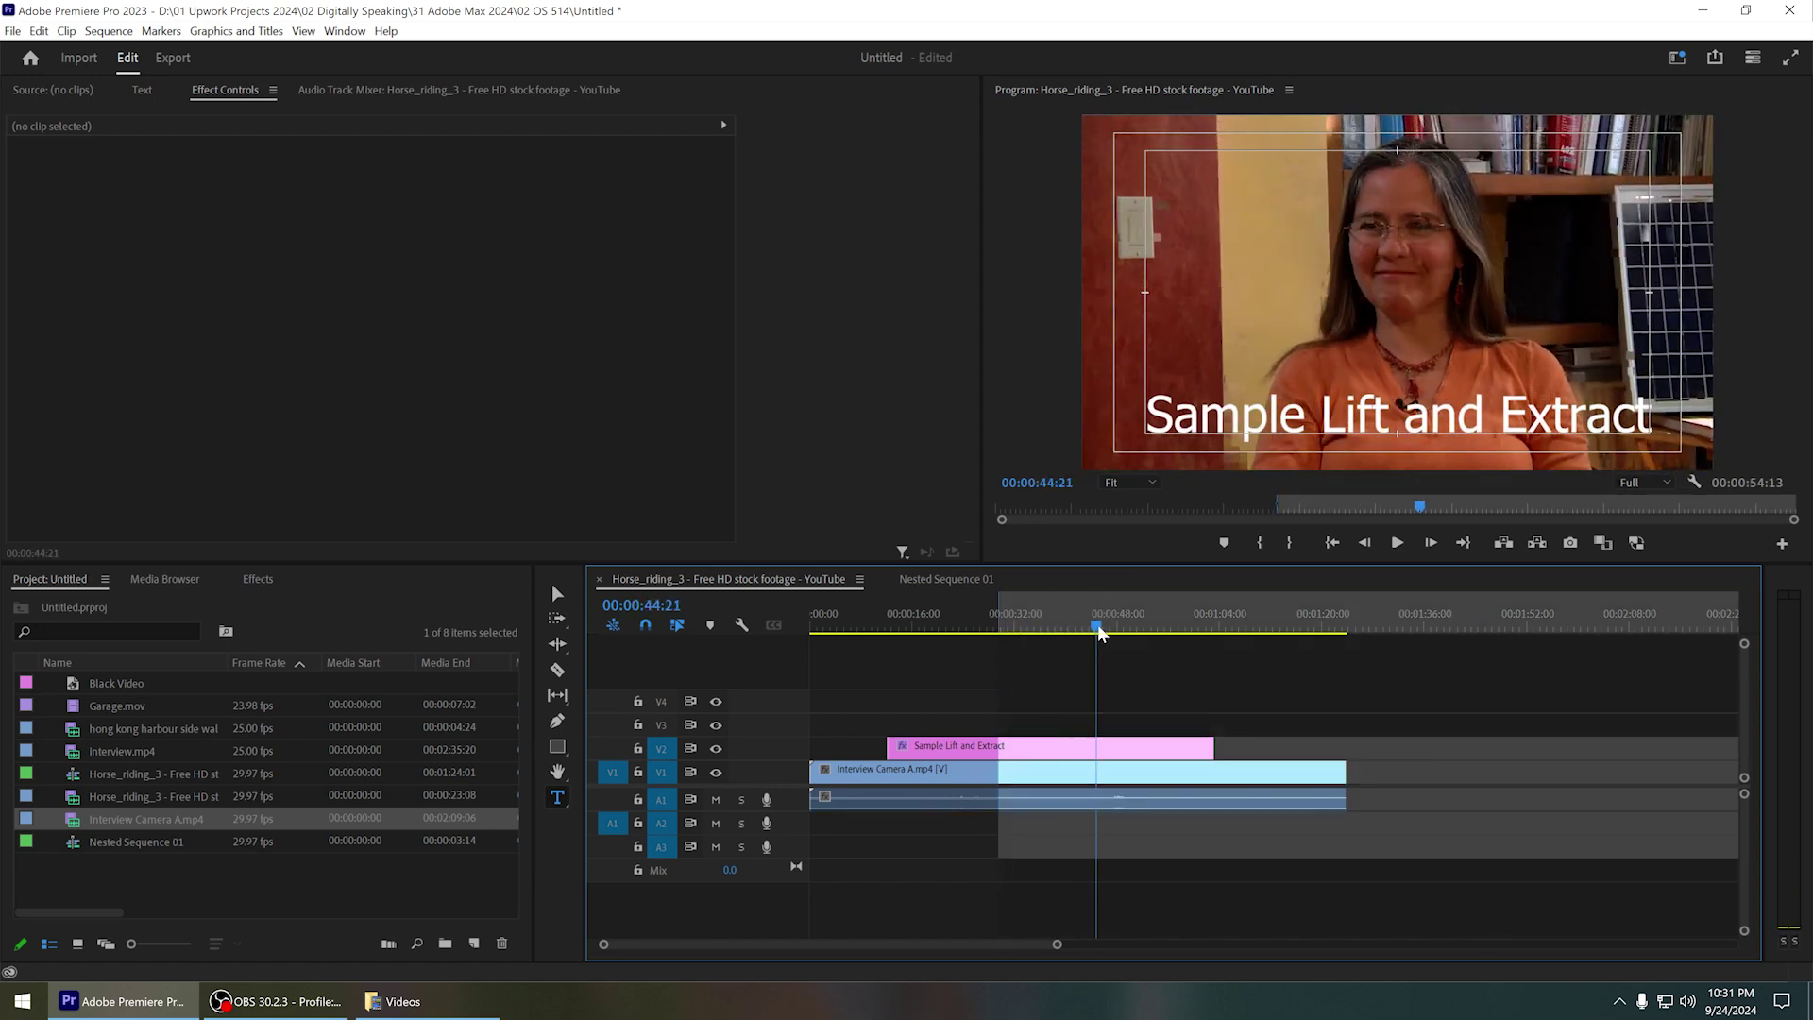
key(o)
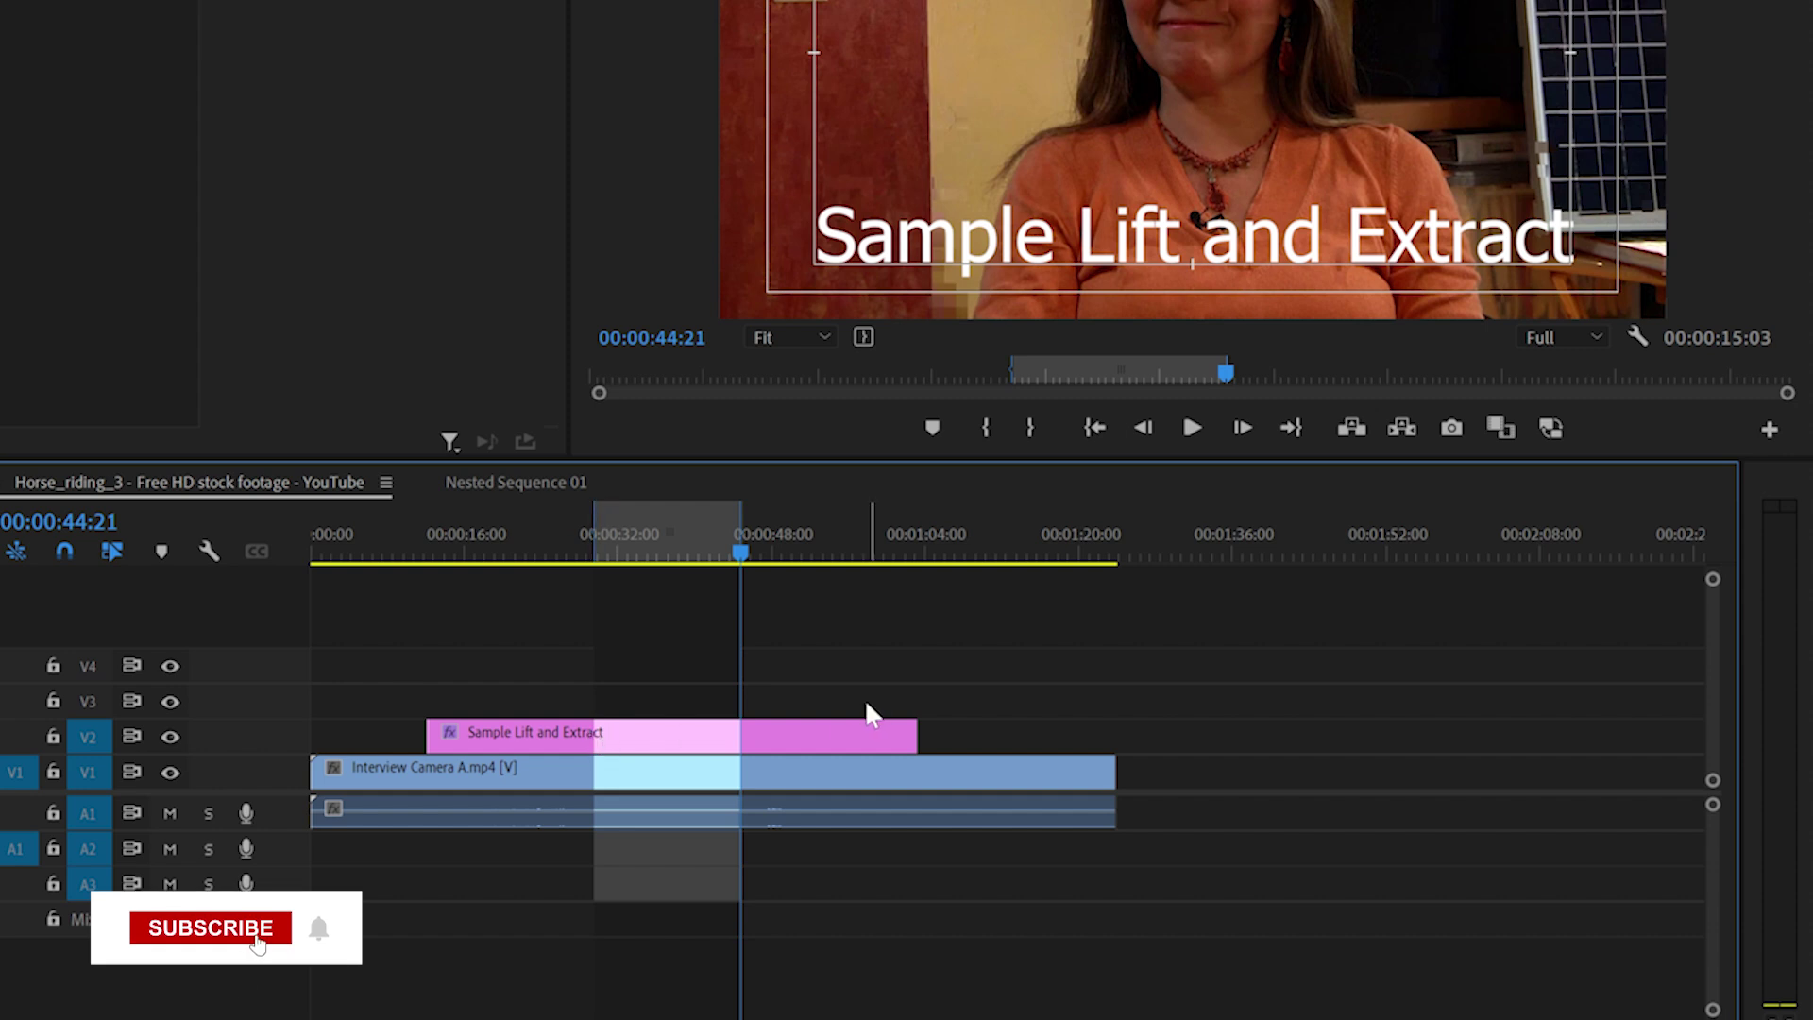
click(1400, 425)
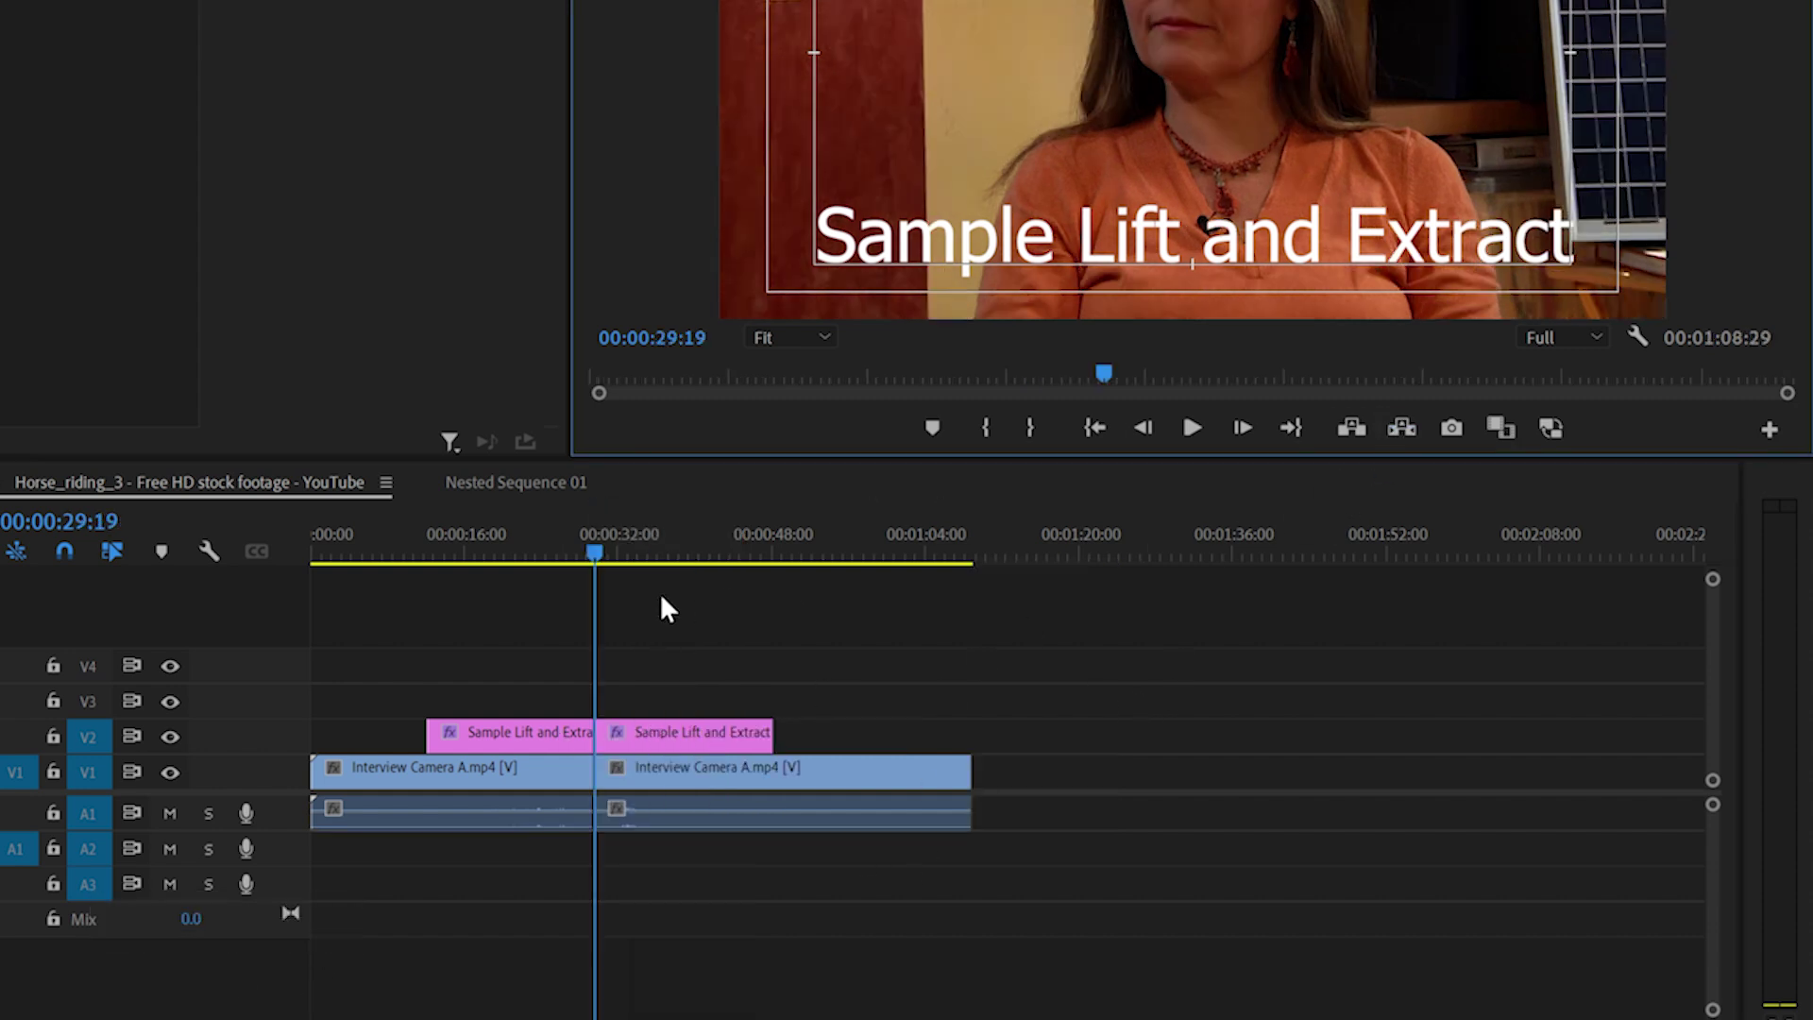
drag(568, 557, 628, 555)
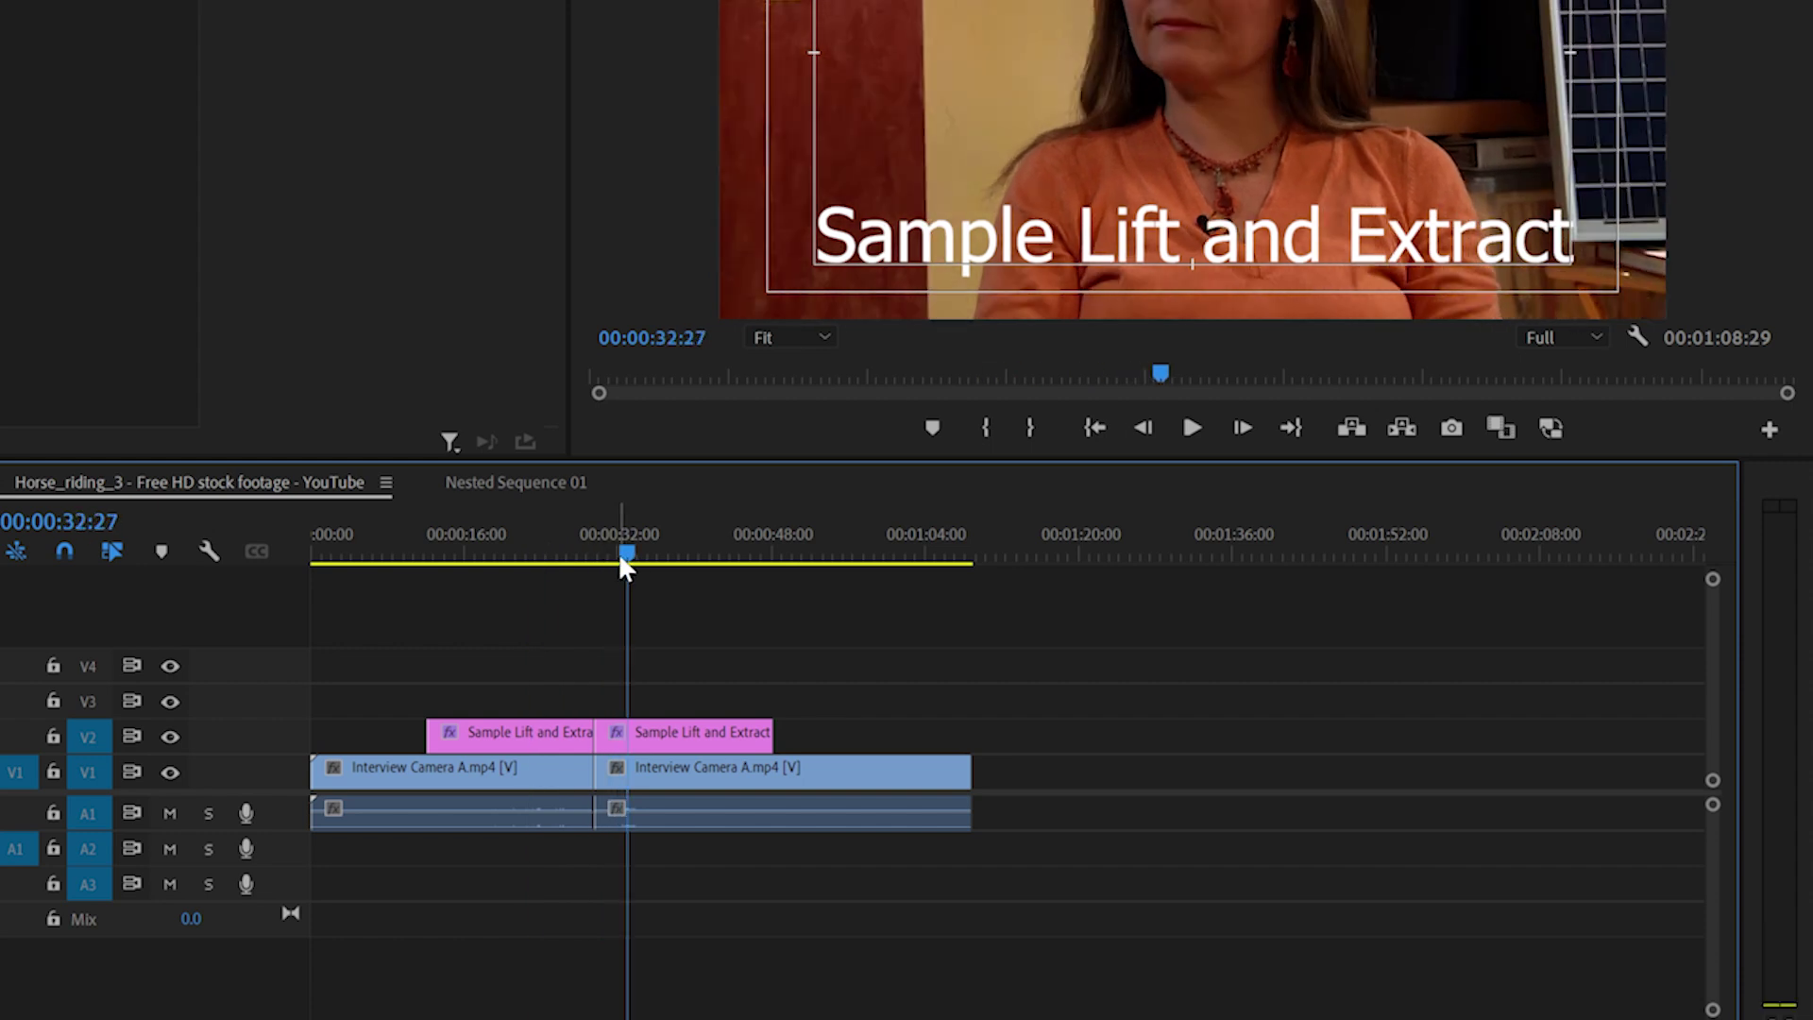
Undo the extract and clear the In/Out marks so both clips are whole
key(ctrl+z)
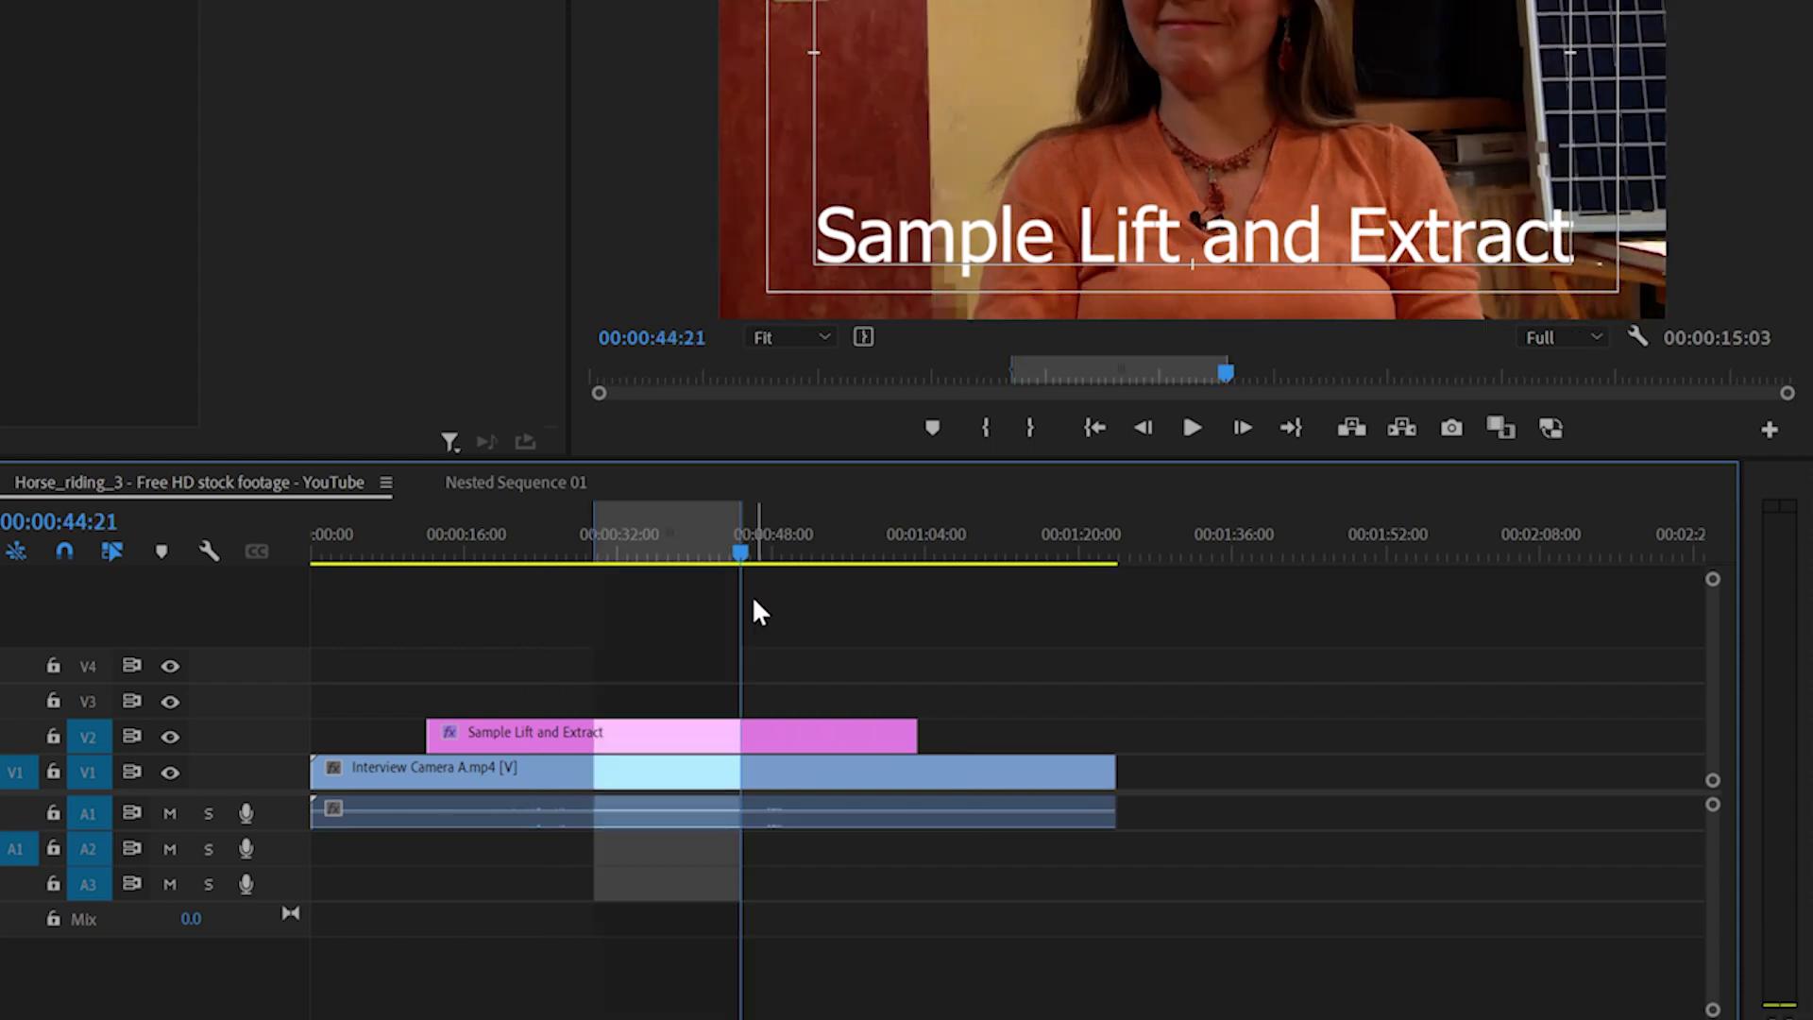
key(ctrl+shift+x)
click(613, 541)
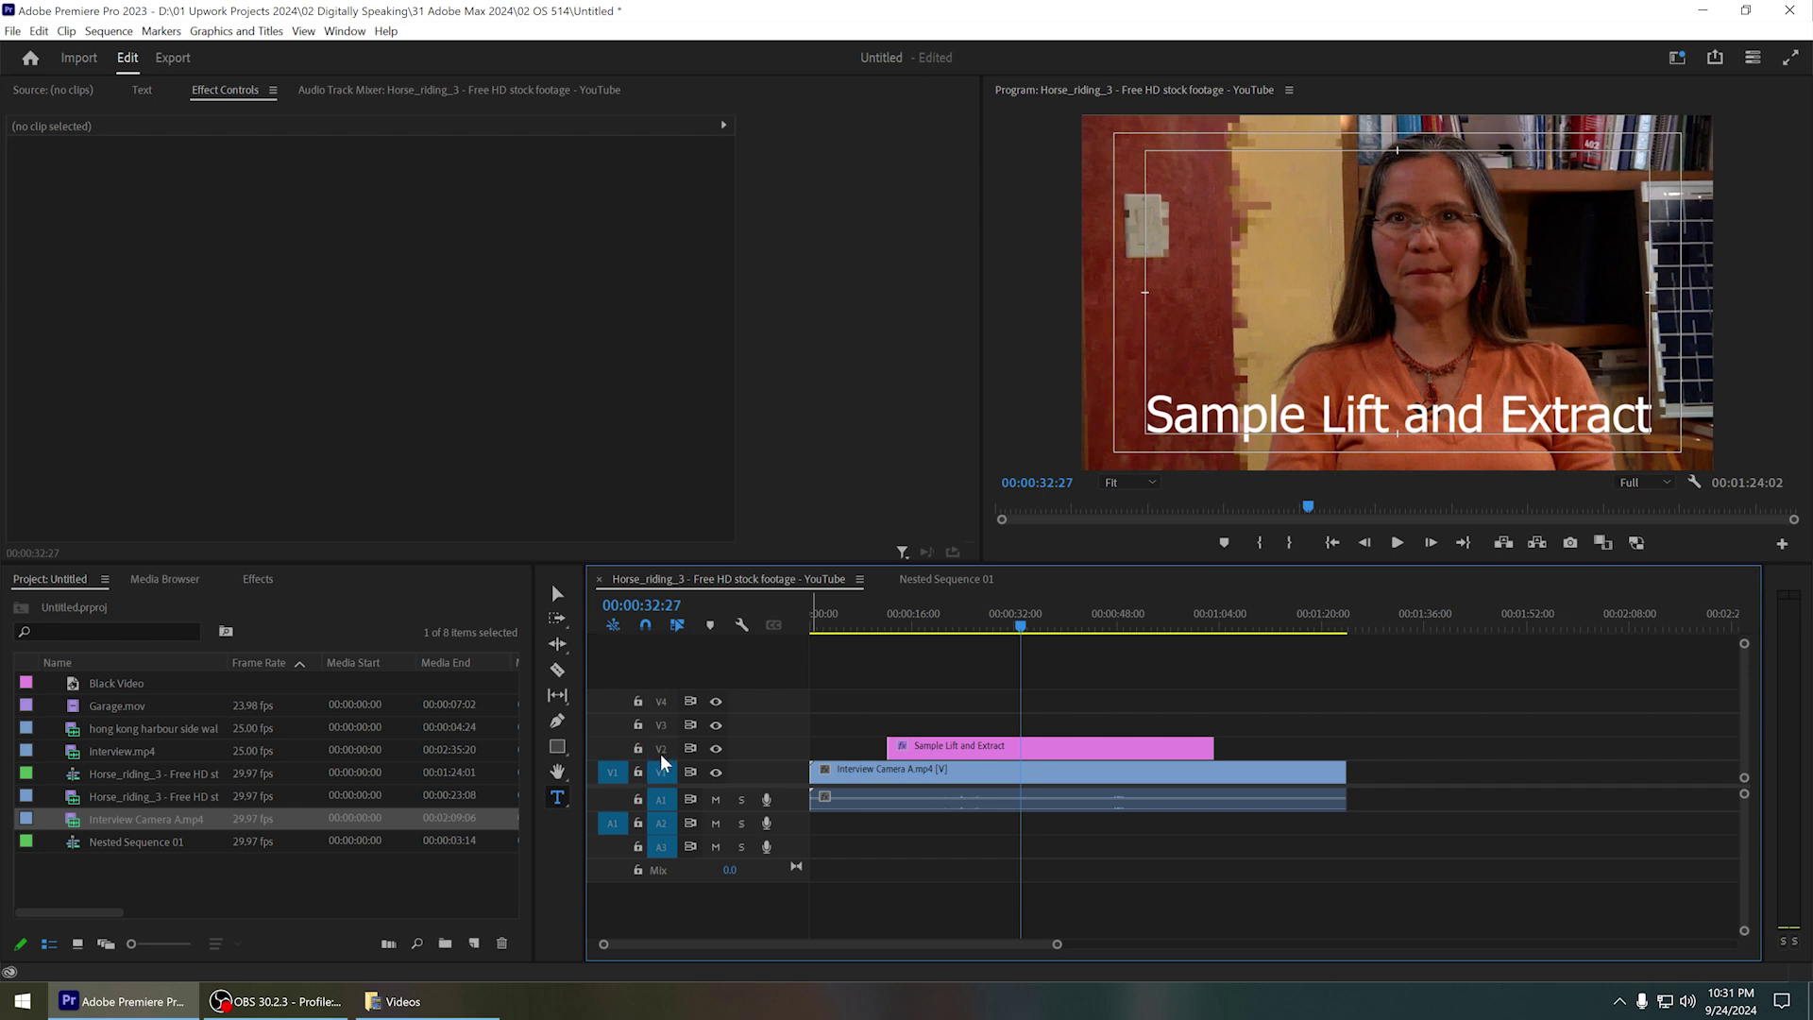
Mark an In point at 00:00:33:23 and an Out point at 00:00:45:22
click(1027, 615)
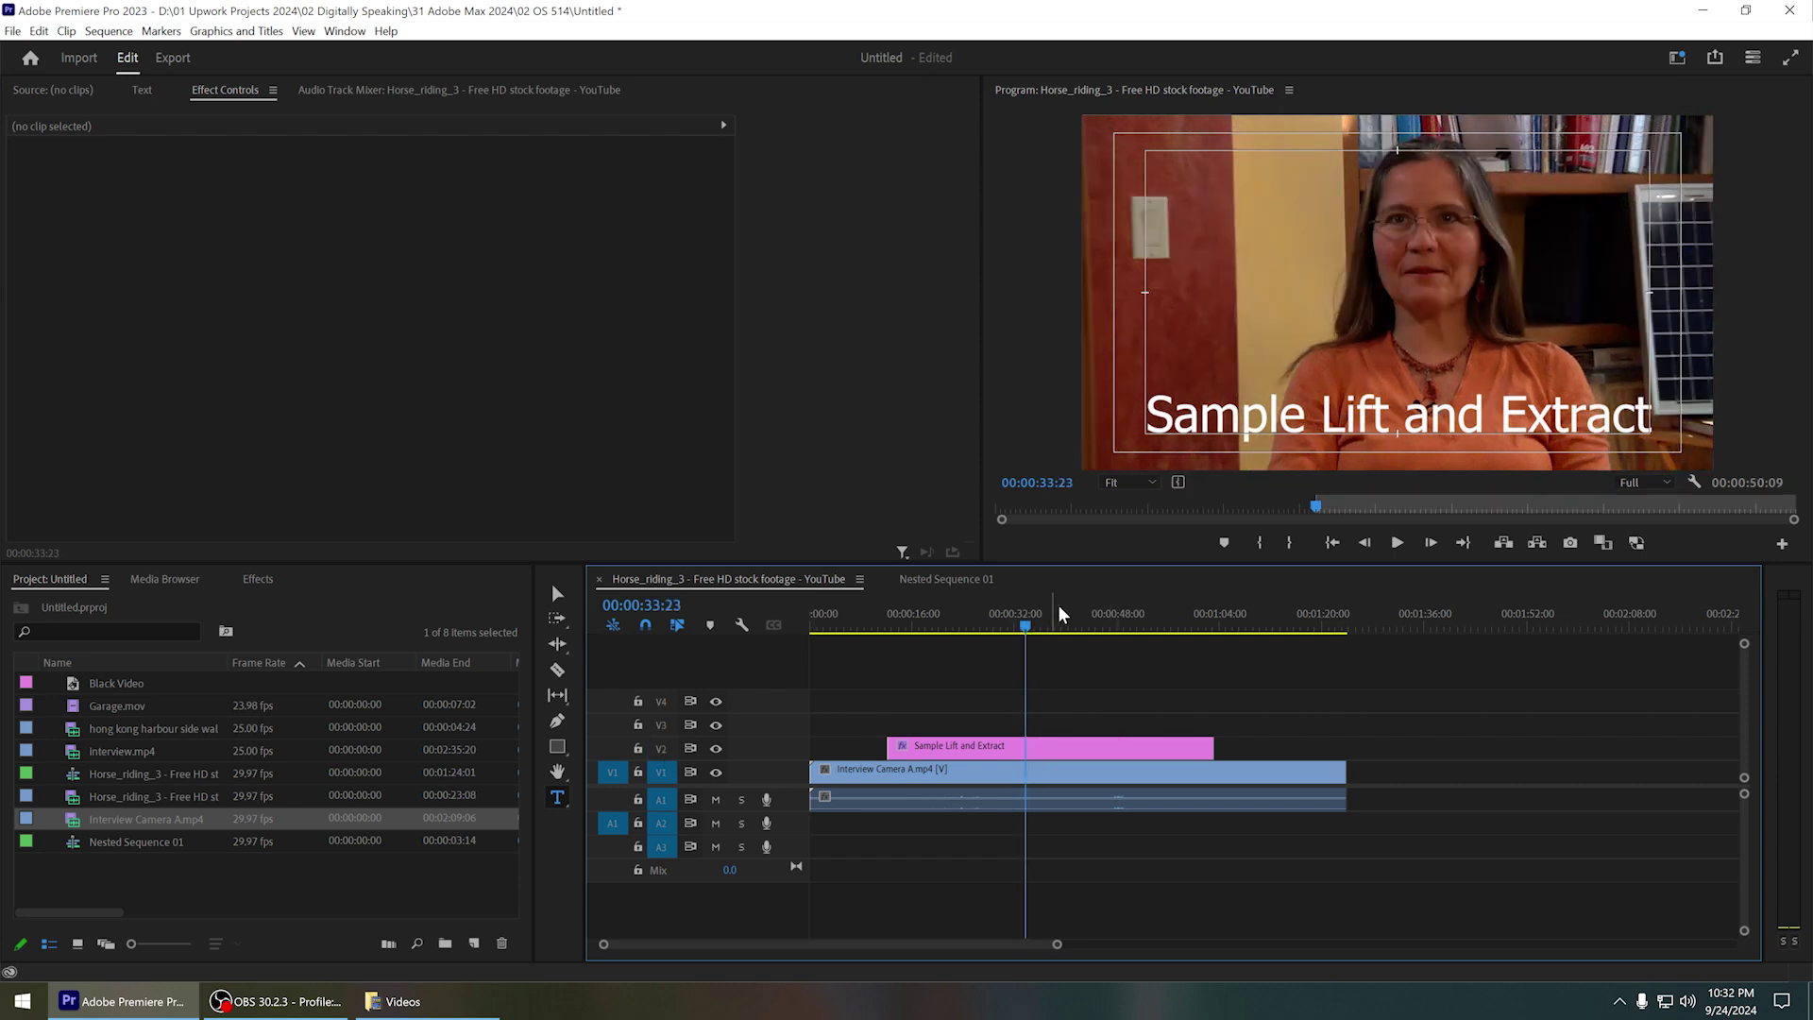
key(i)
click(1102, 617)
key(o)
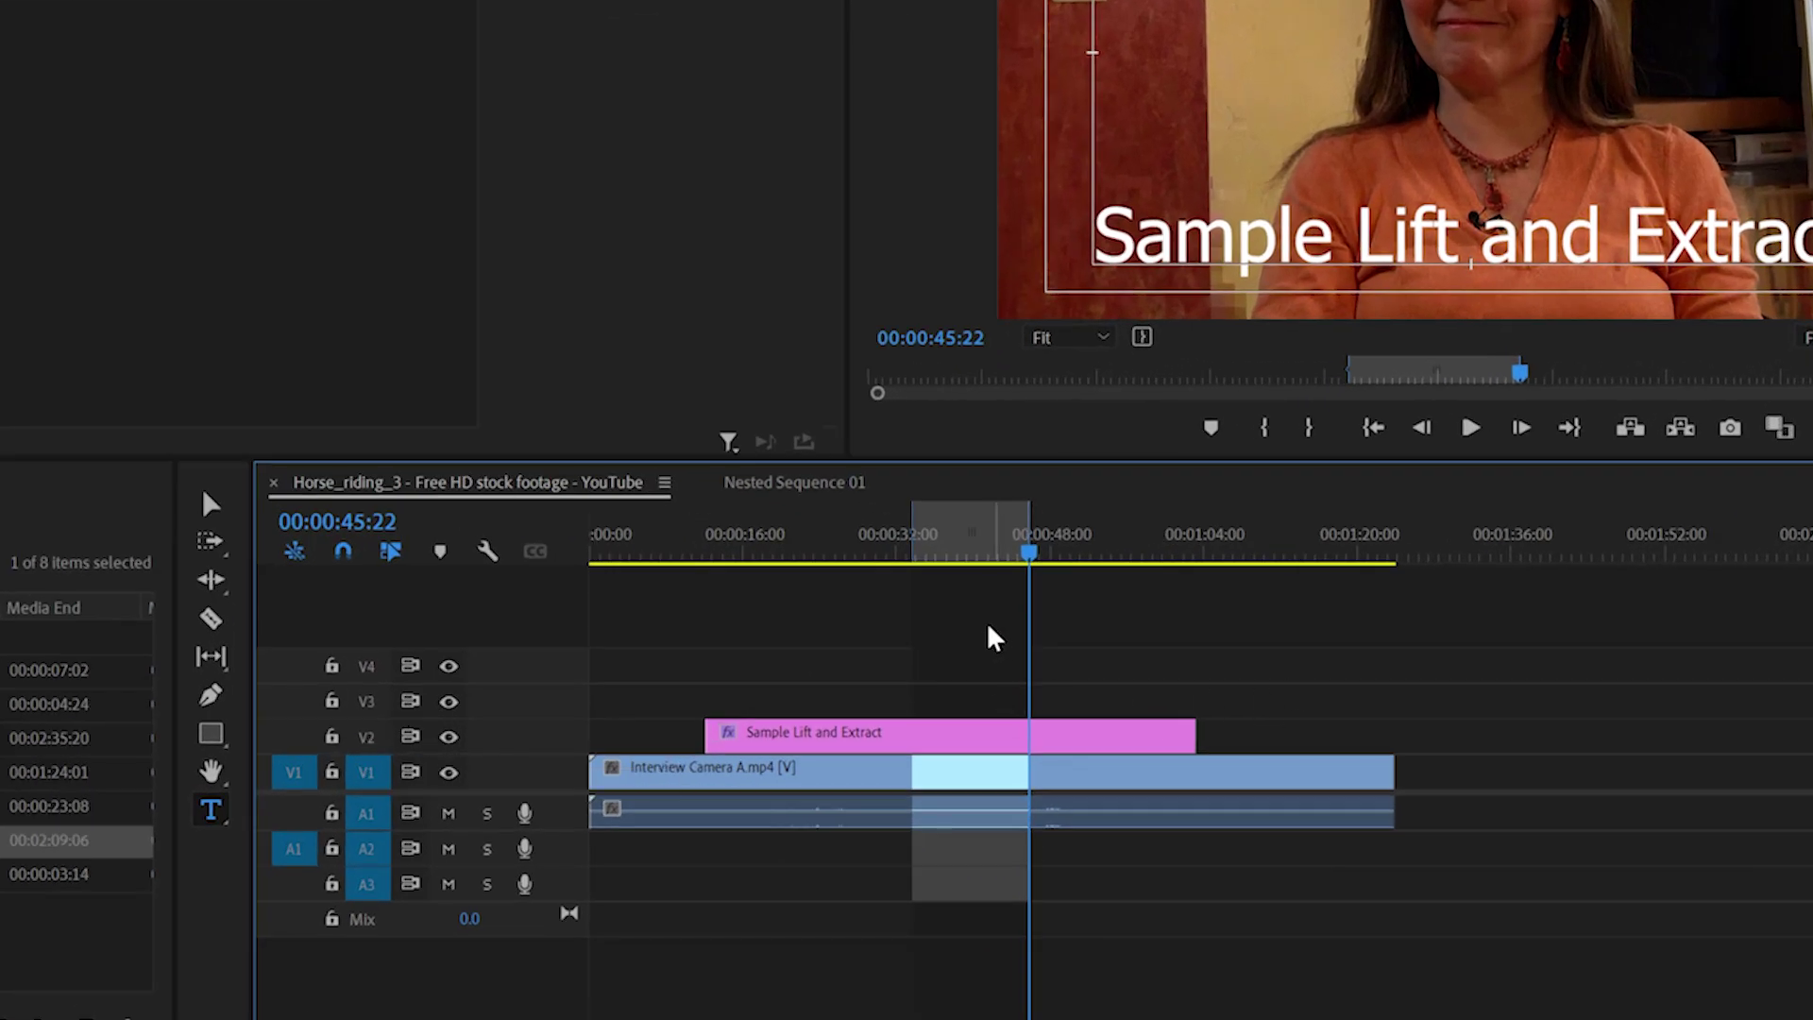
Extract the range and undo it, then lift the range with ; to leave a gap
click(1680, 430)
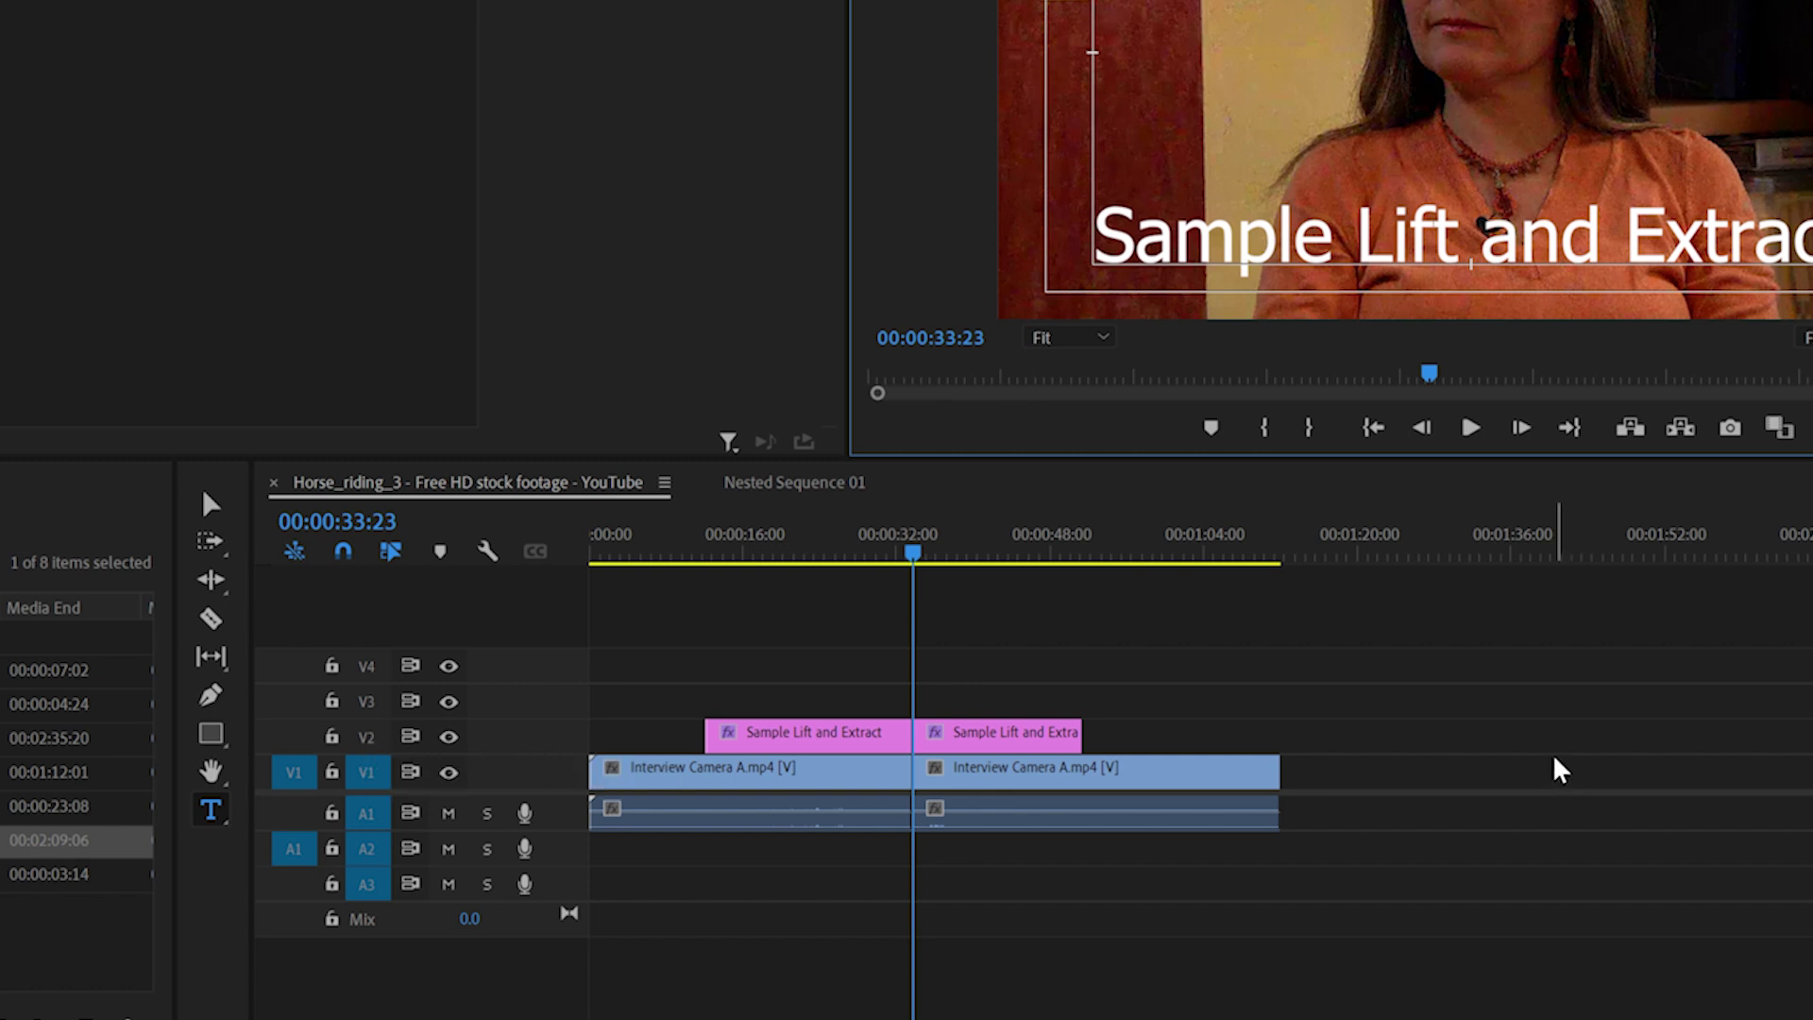
key(ctrl+z)
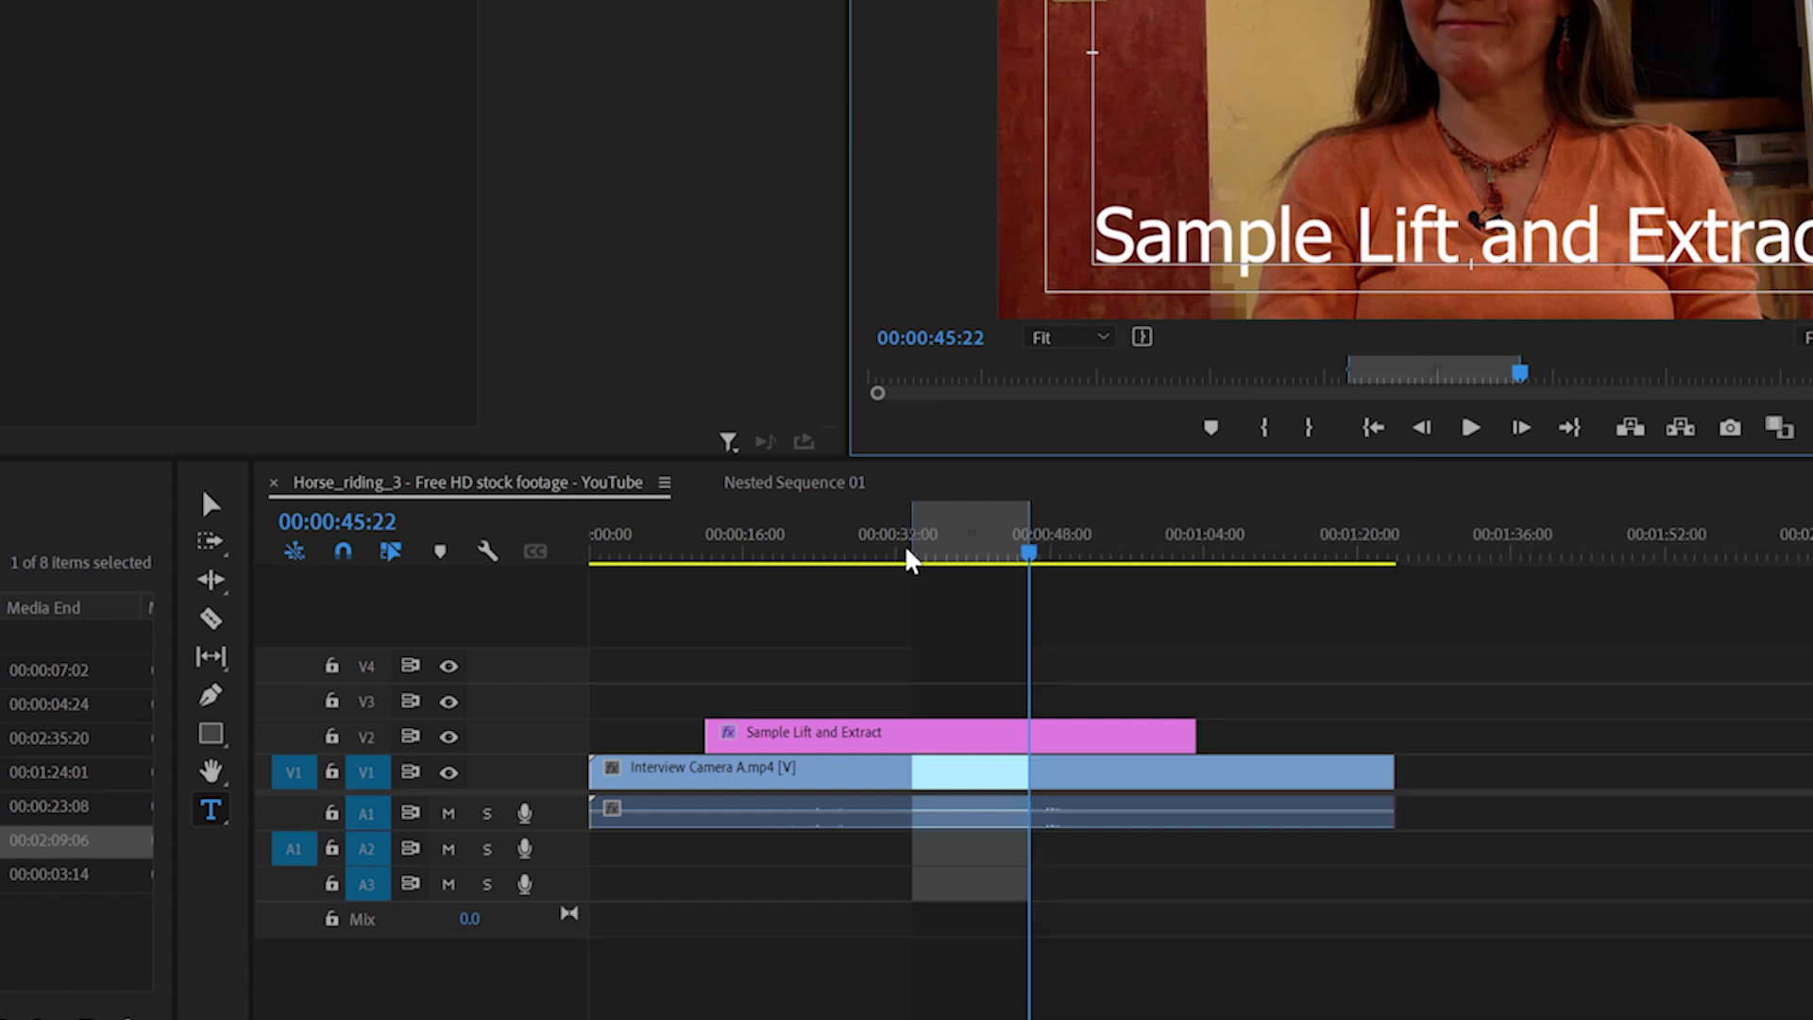
drag(907, 559, 948, 566)
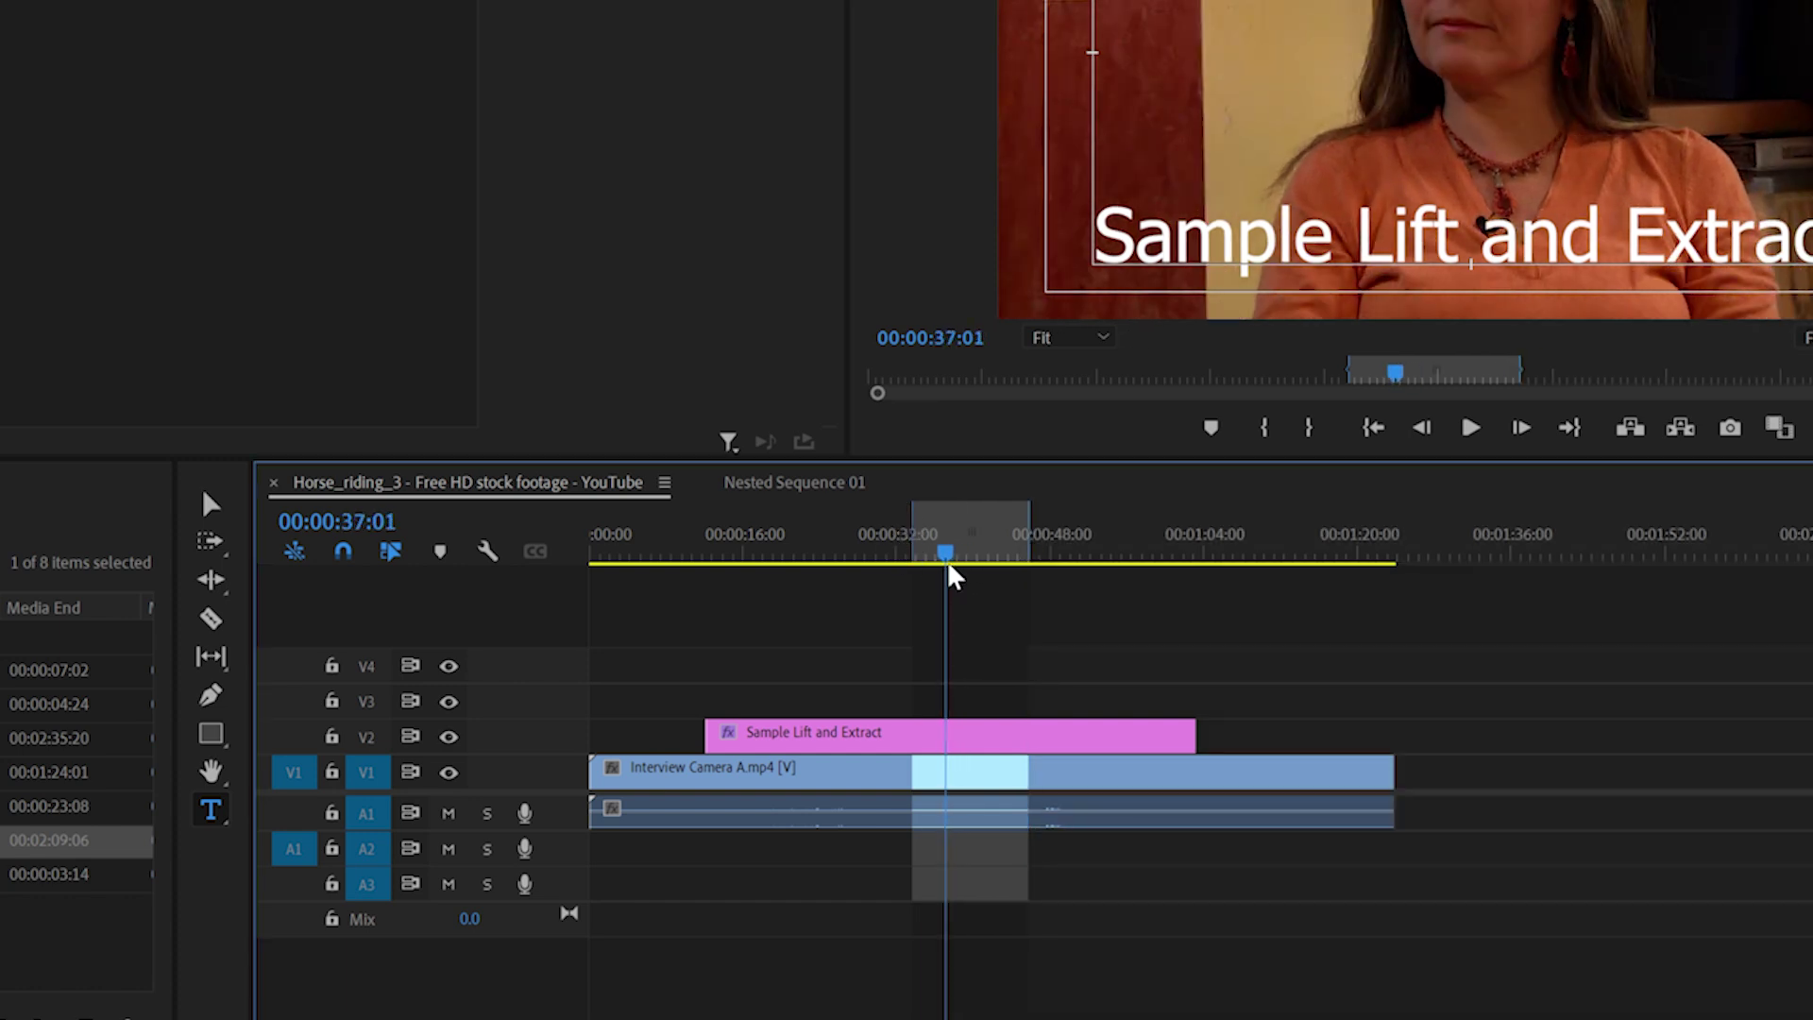
key(semicolon)
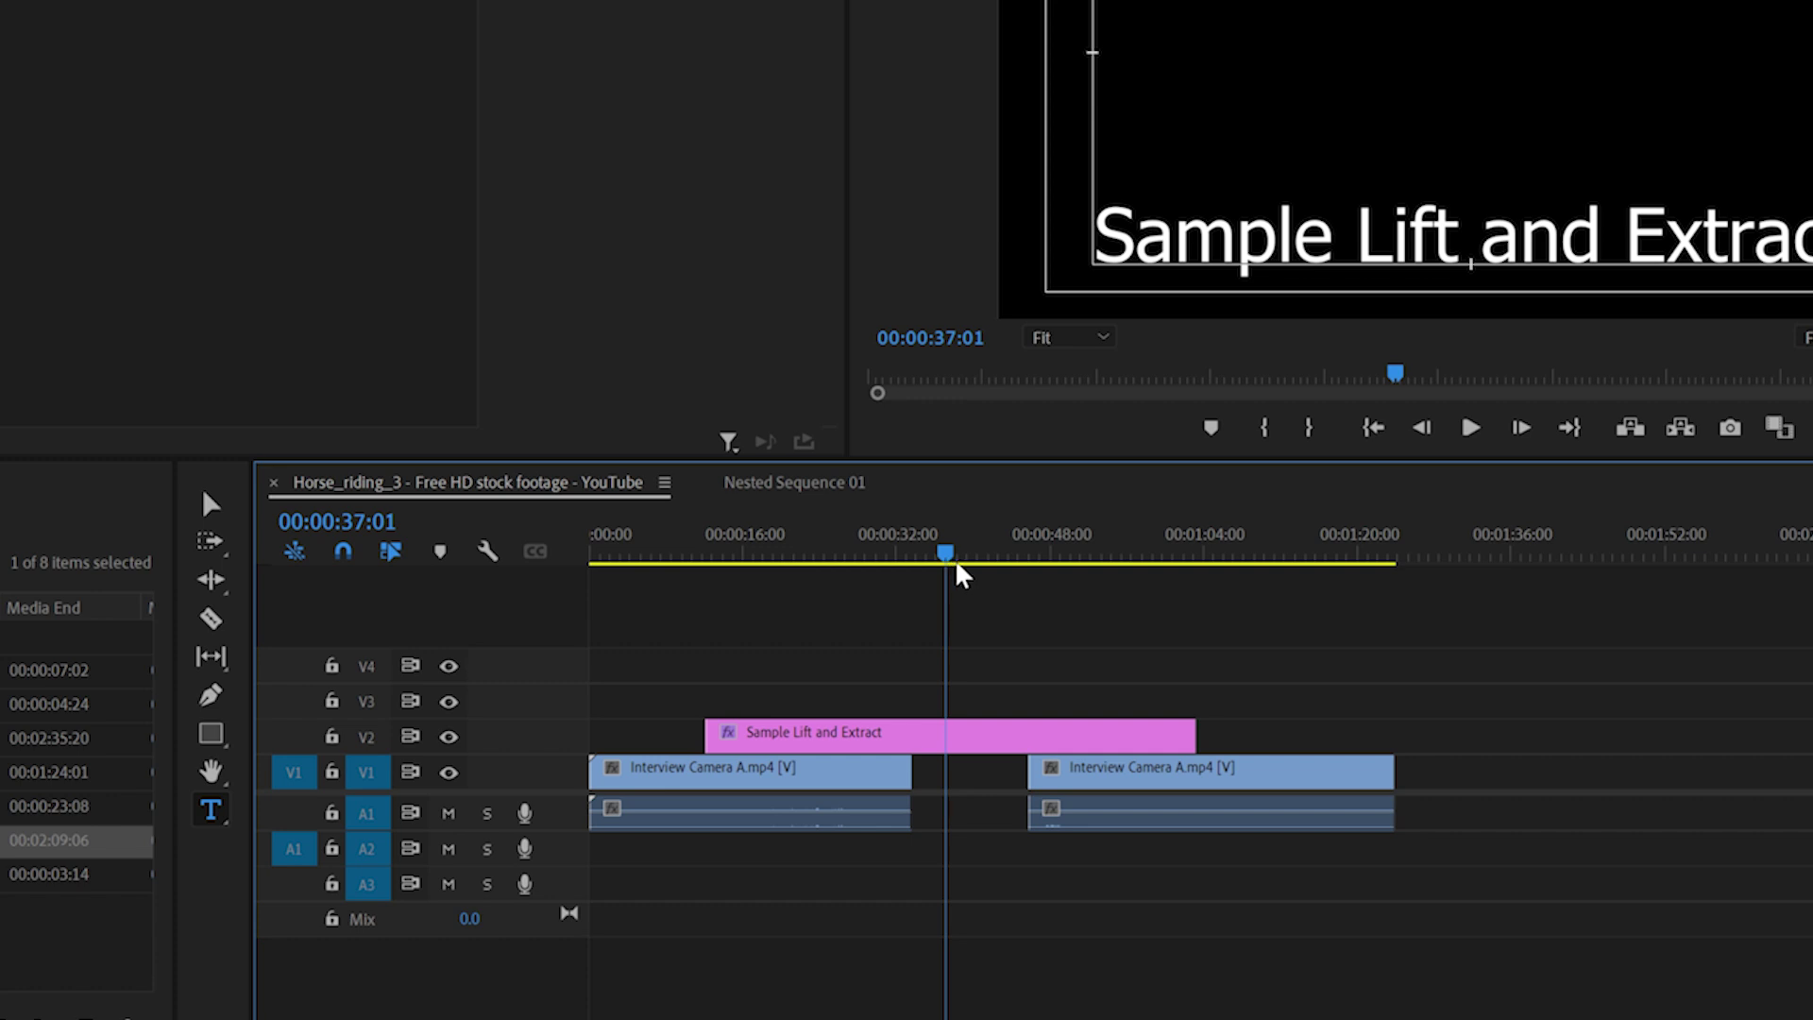
Undo the lift to refill the gap and select the 'Sample Lift and Extract' title clip
key(ctrl+z)
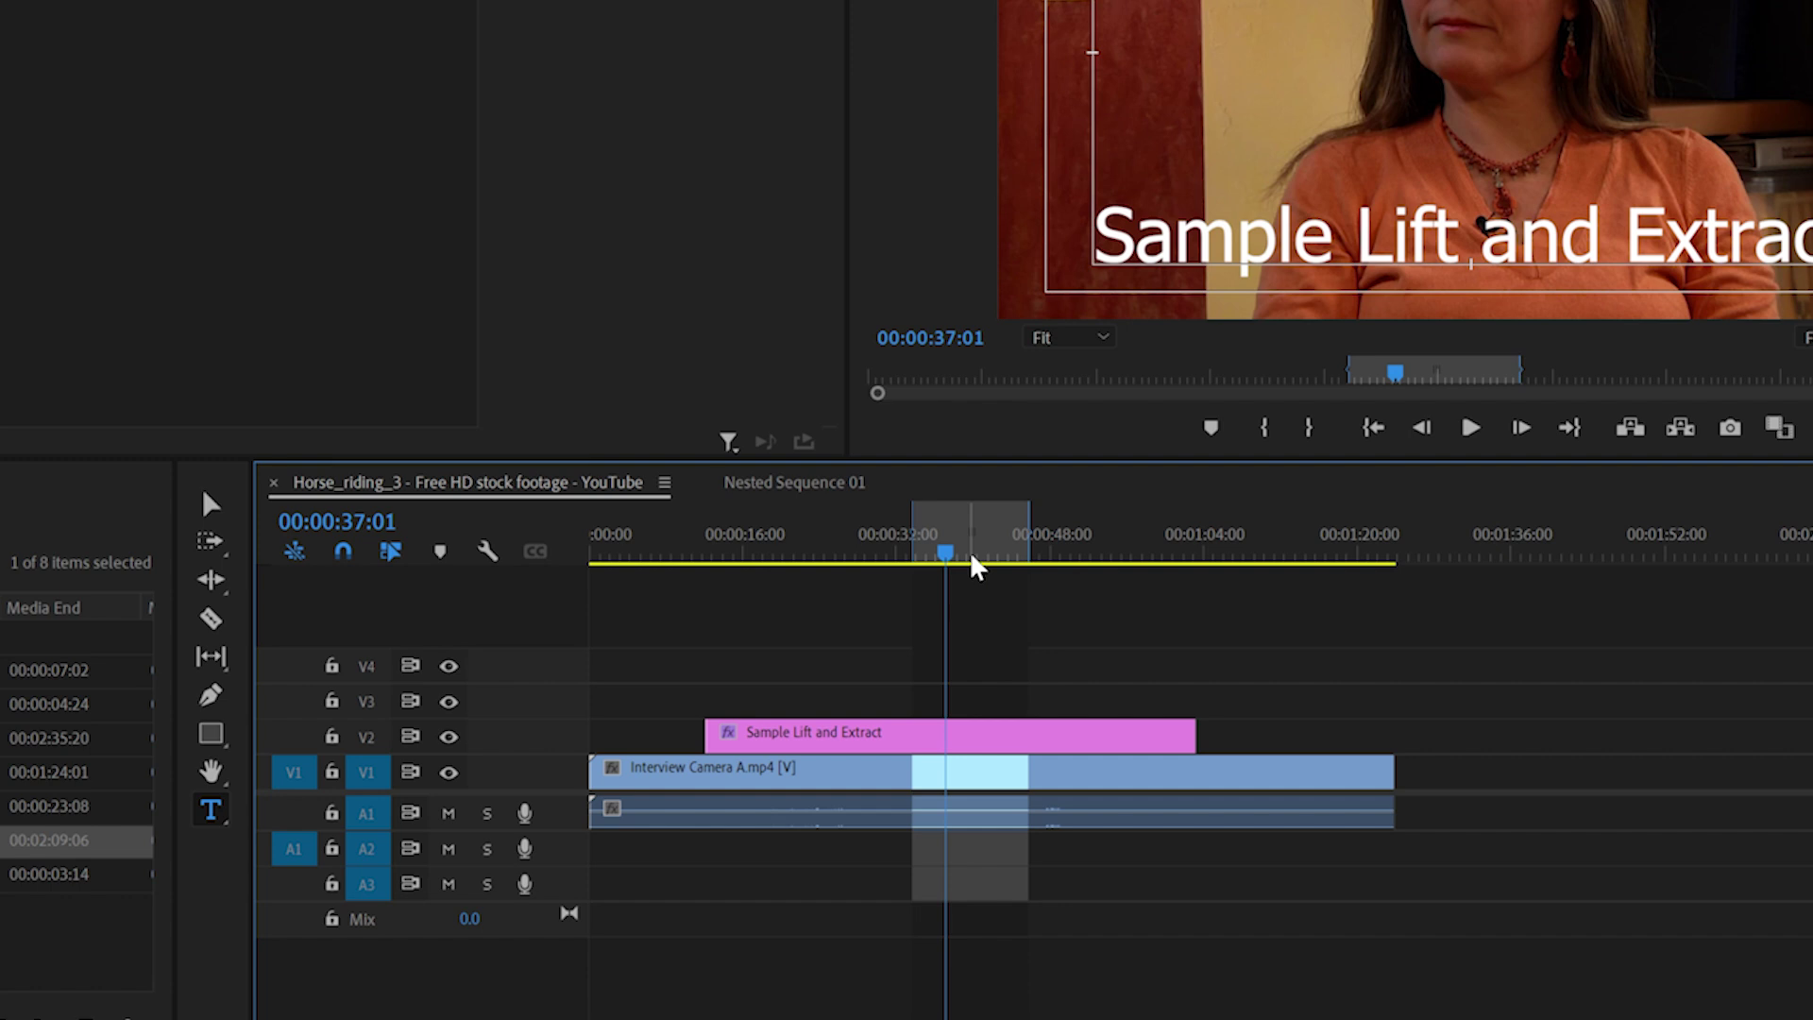
click(973, 558)
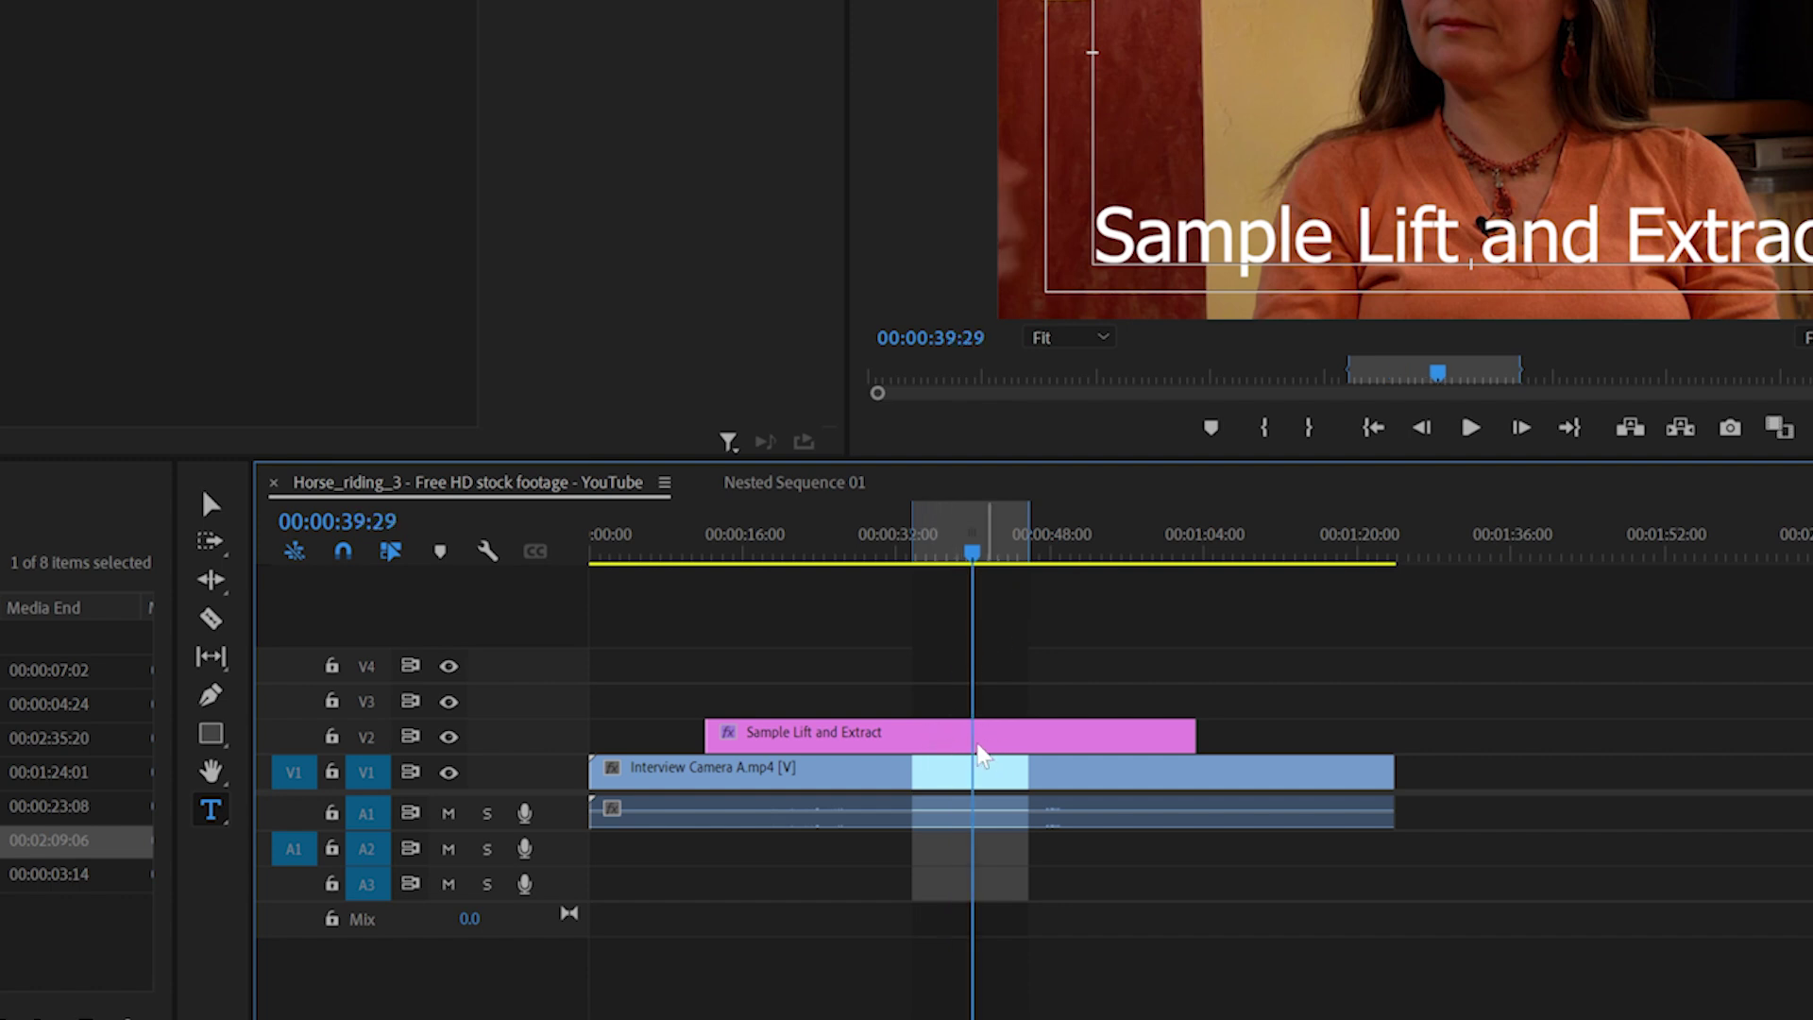
click(935, 735)
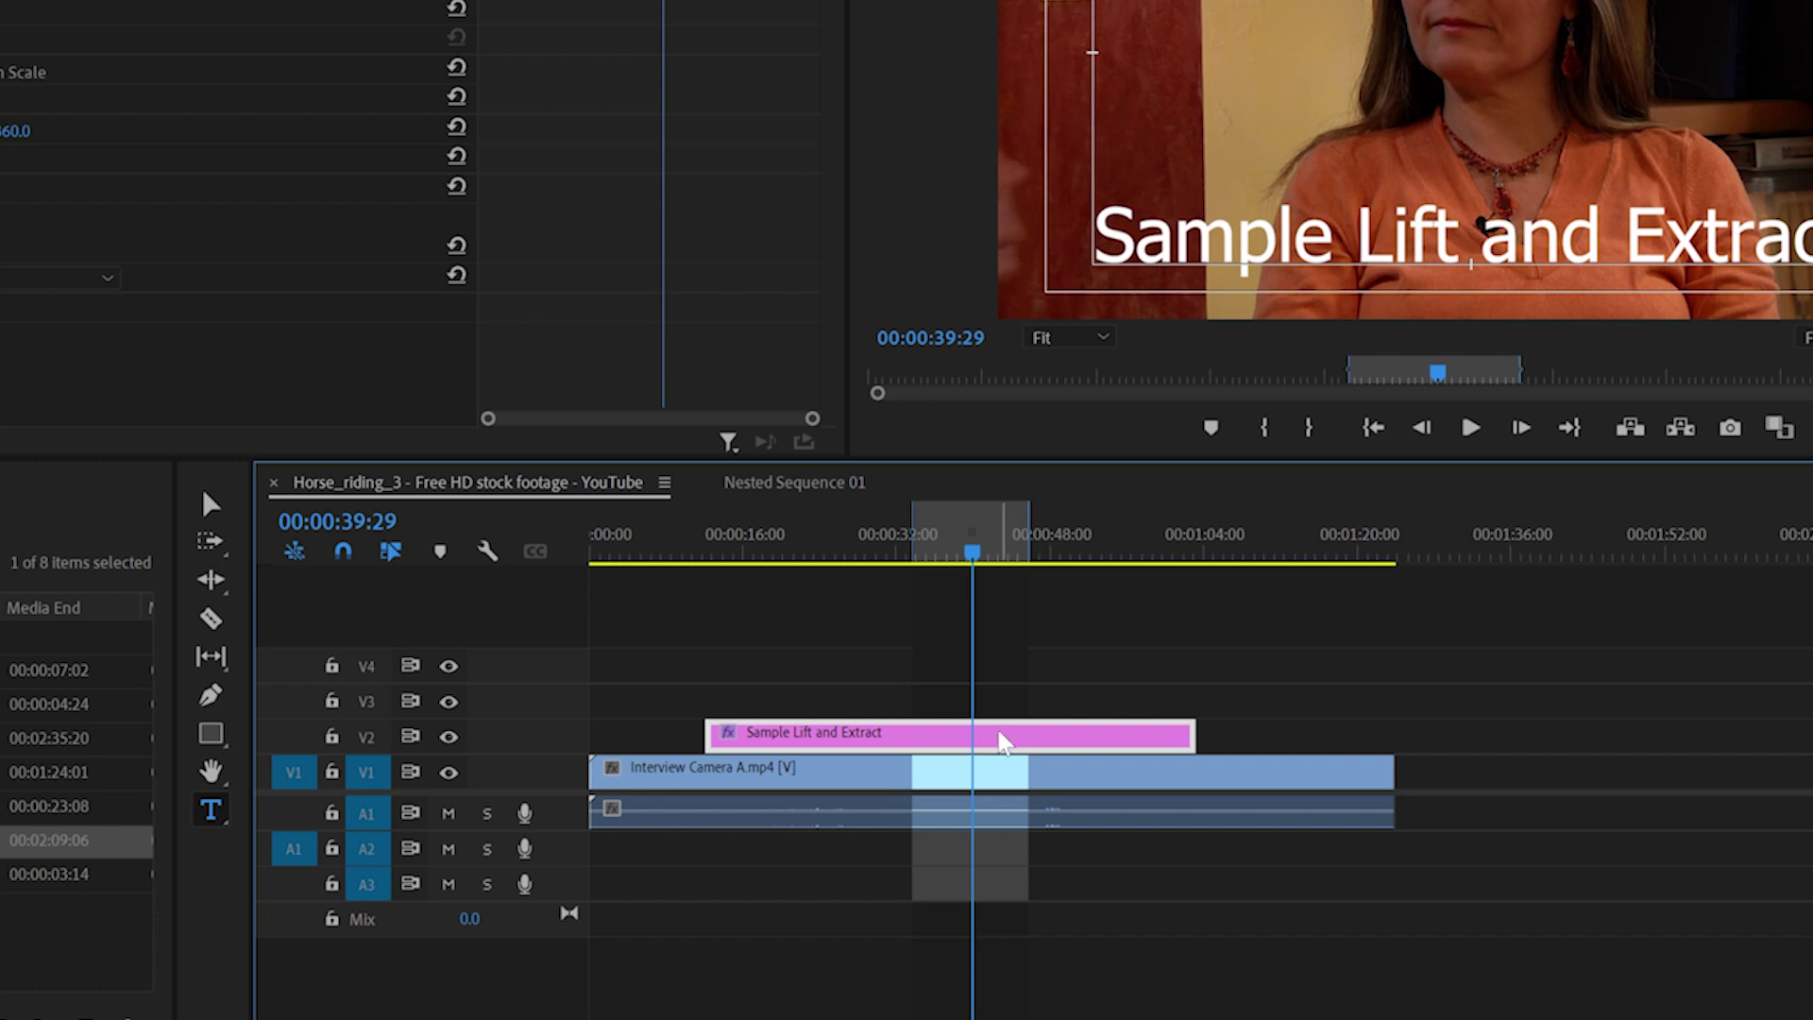
Lock the V2 title track and extract the marked range from Interview Camera A
click(332, 738)
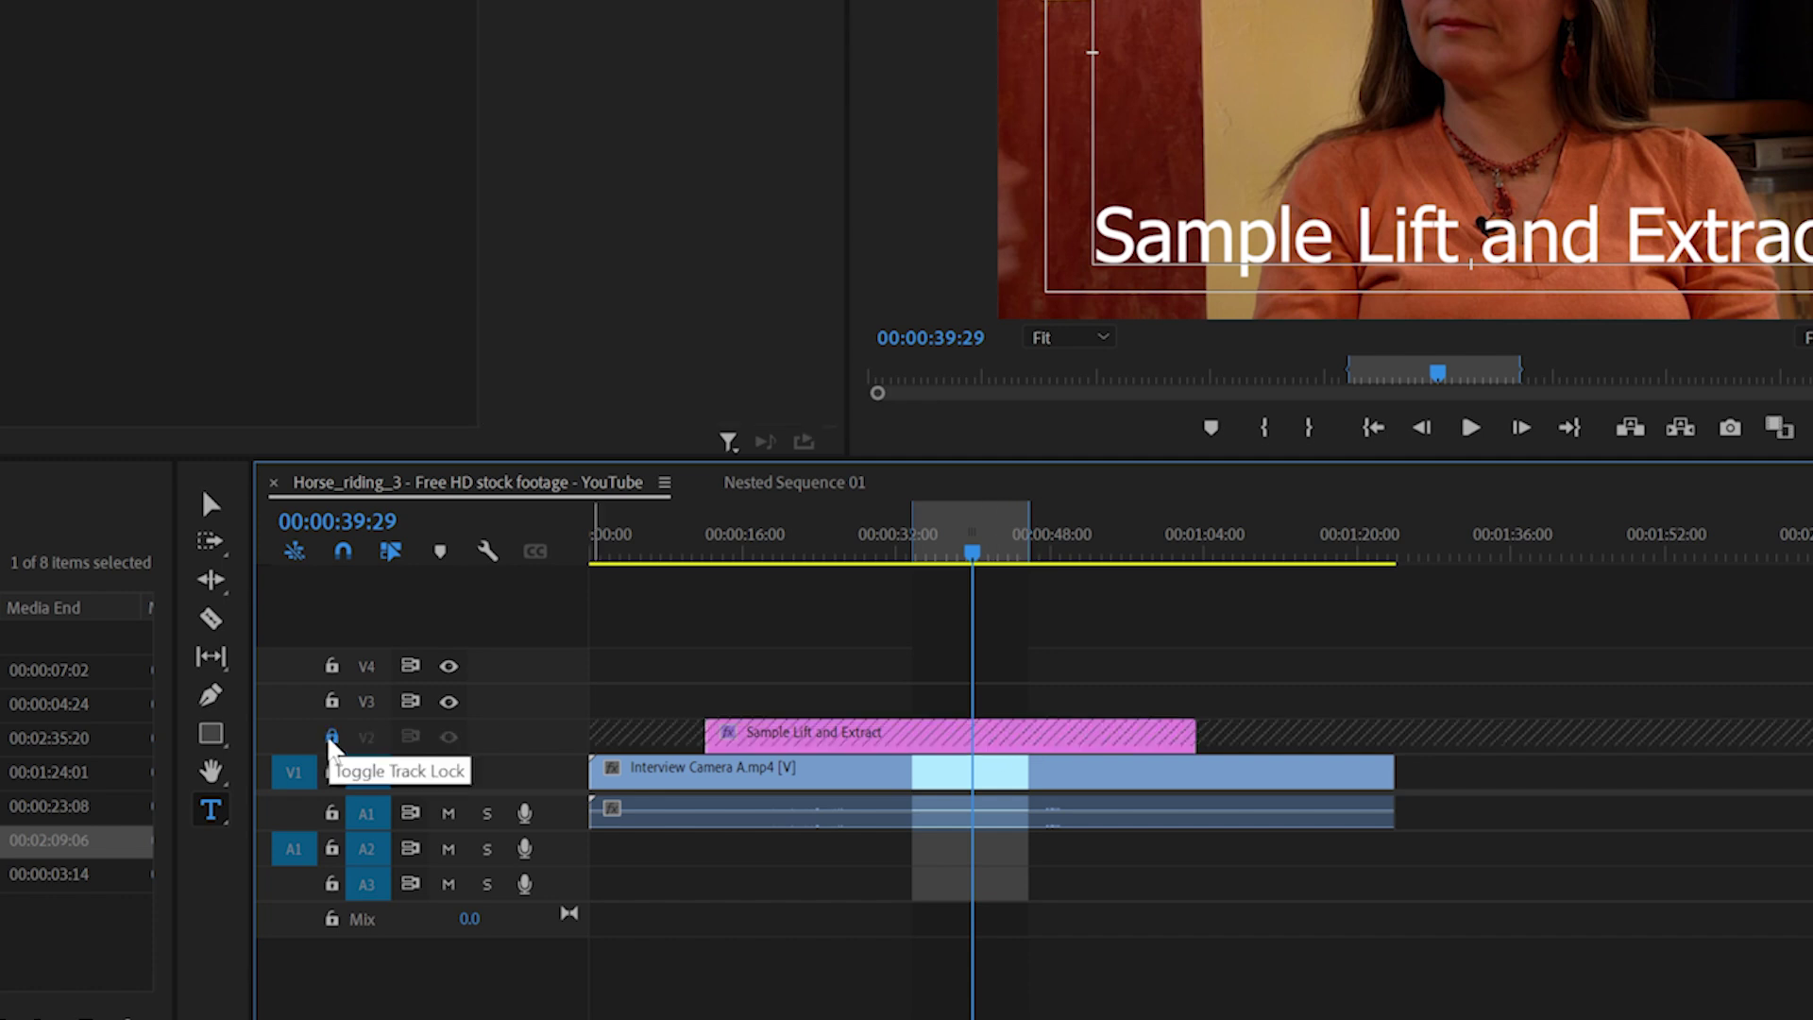
mouse_move(972, 555)
mouse_down()
mouse_move(931, 565)
mouse_move(950, 567)
mouse_up()
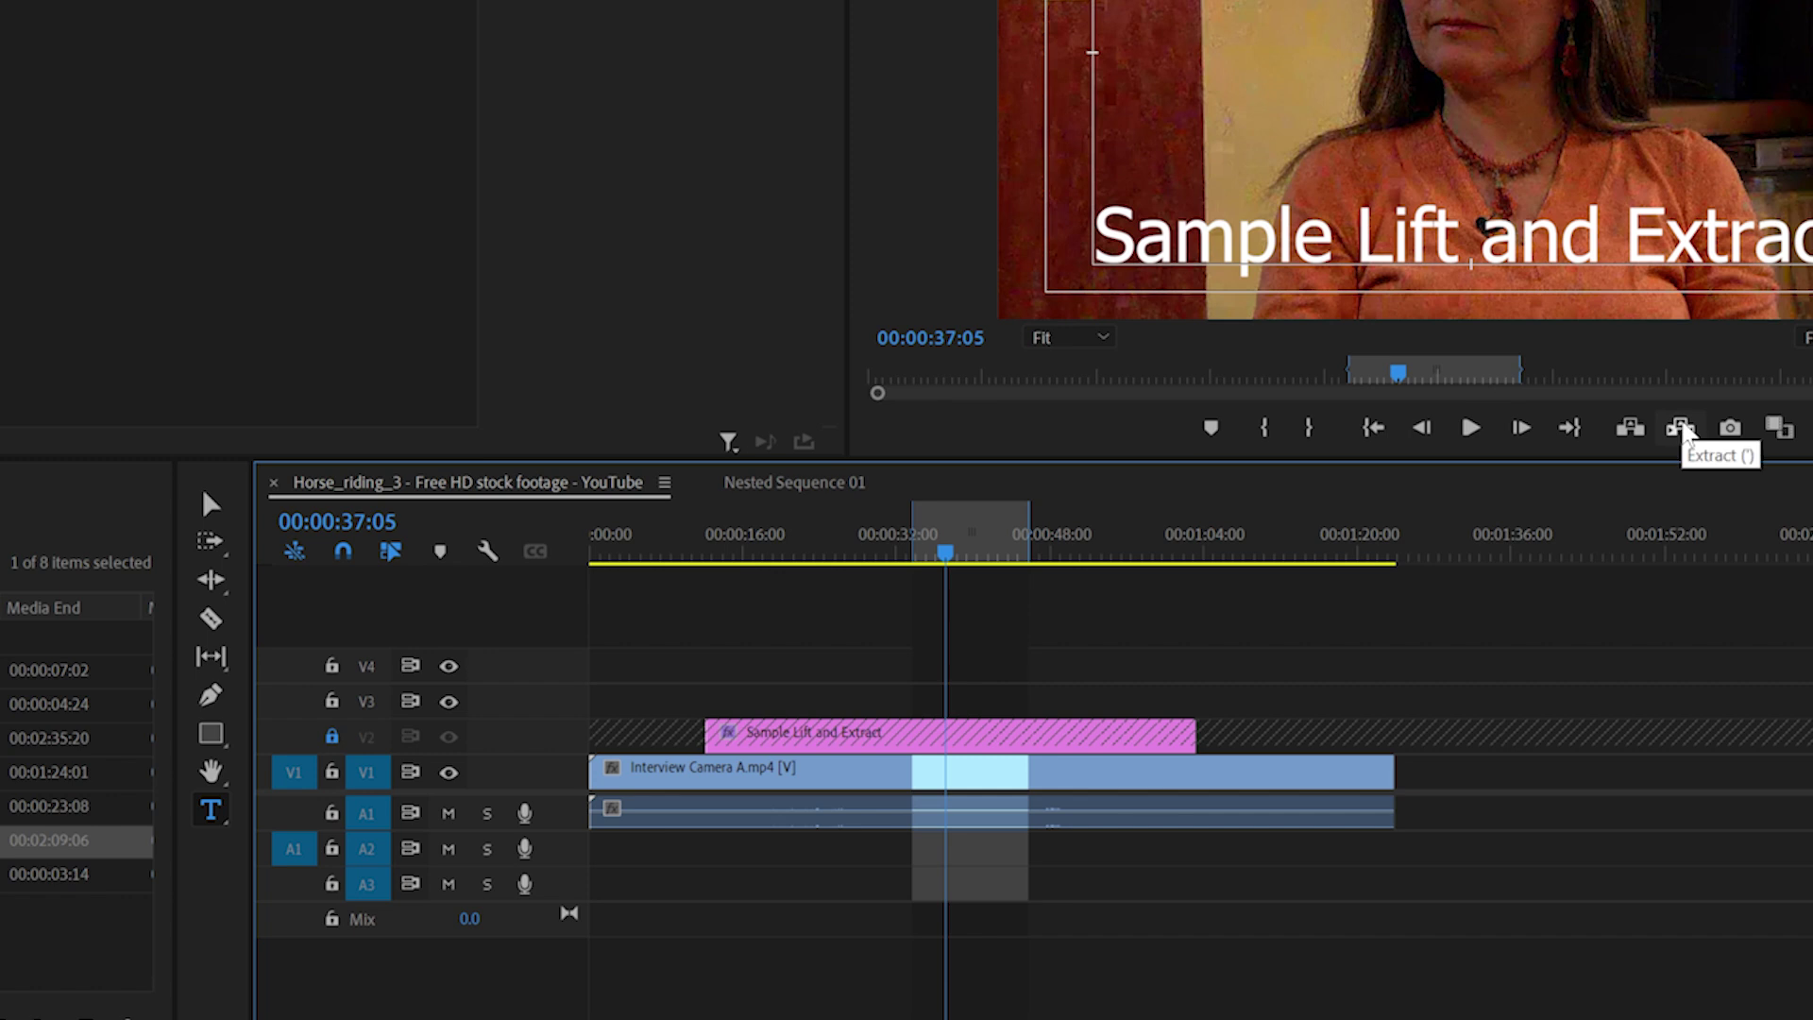
click(1681, 428)
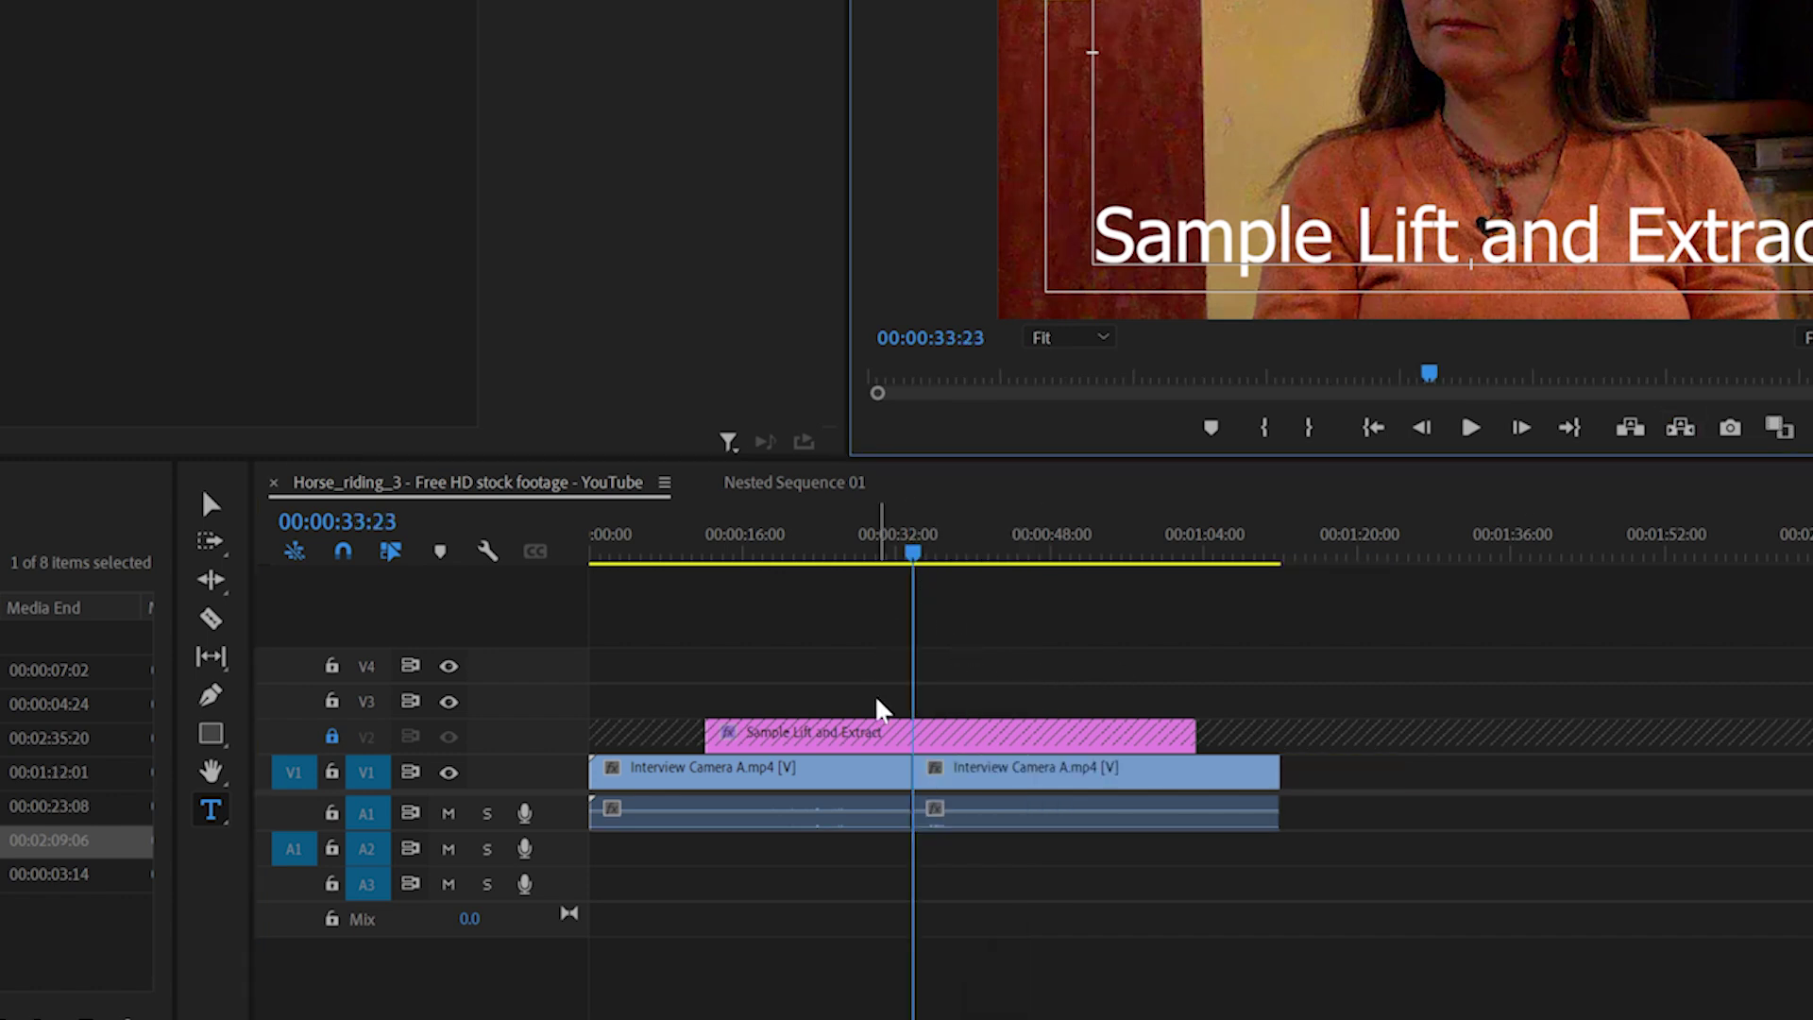